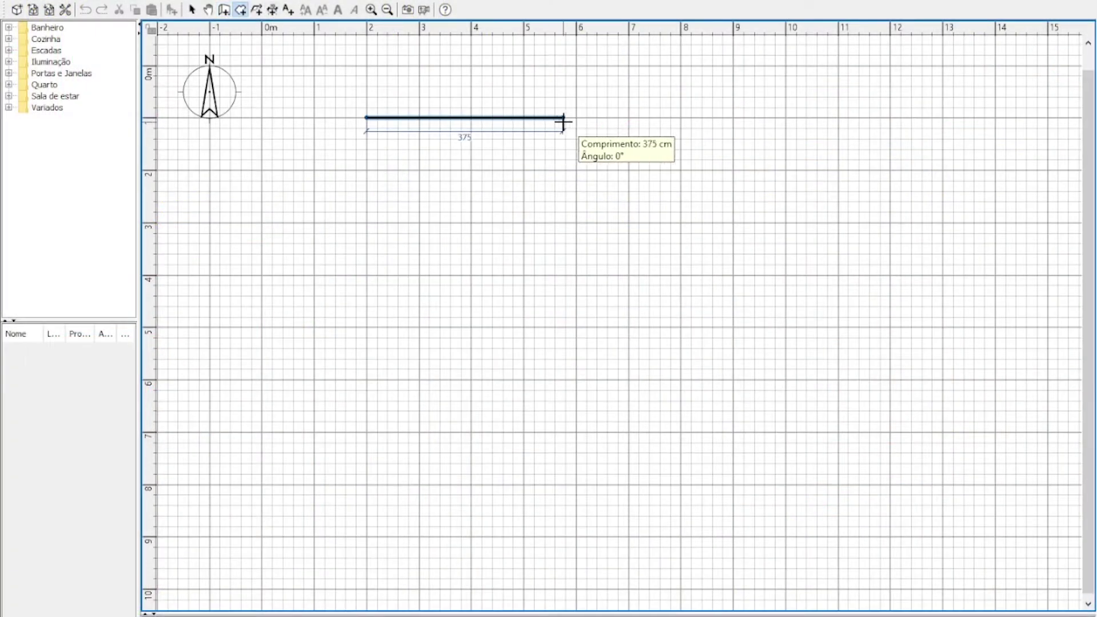
# Step: Draw a 4 × 9 m room floor of 36 m² on the plan
pyautogui.click(564, 118)
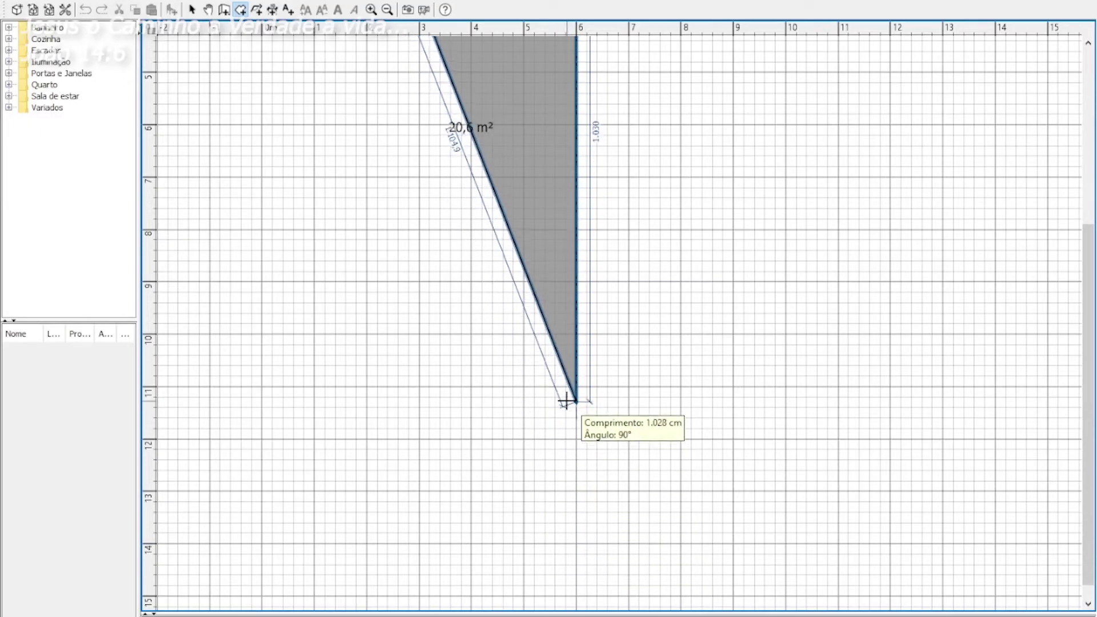
pyautogui.click(570, 335)
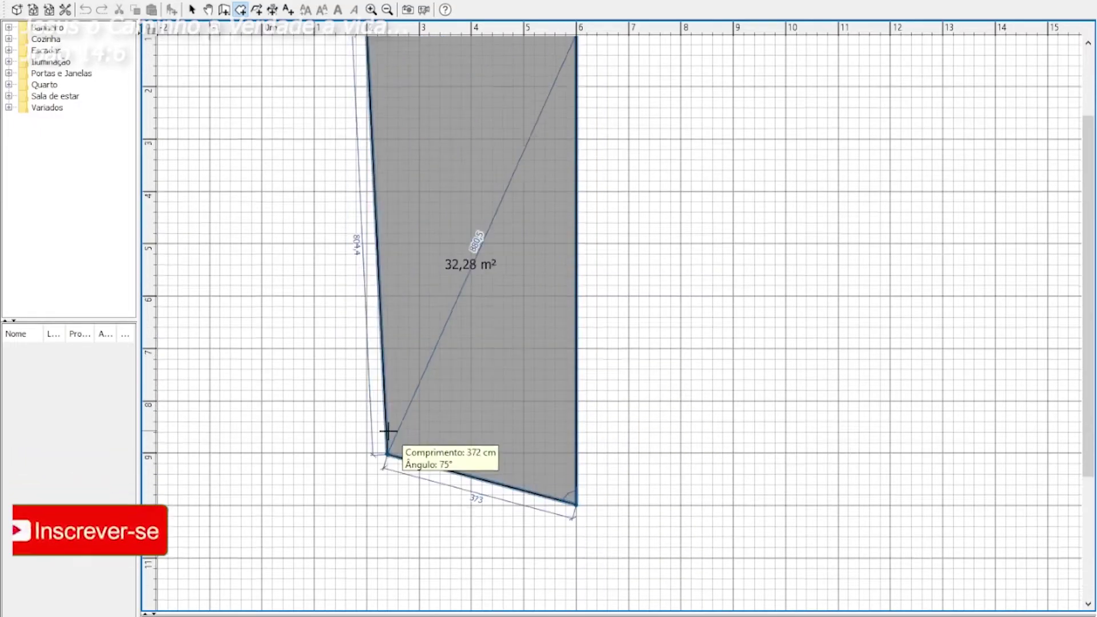
pyautogui.doubleClick(366, 441)
pyautogui.keyDown('ctrl'); pyautogui.scroll(1, 573, 276); pyautogui.keyUp('ctrl')
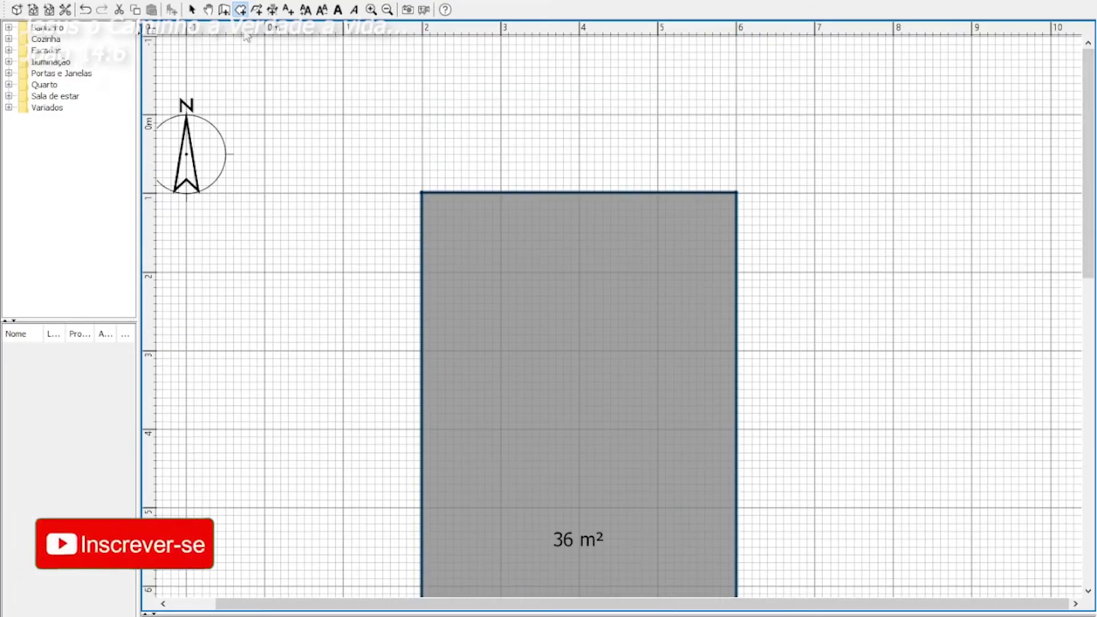
# Step: Trace walls around the room outline to enclose the 36 m² floor
pyautogui.click(421, 193)
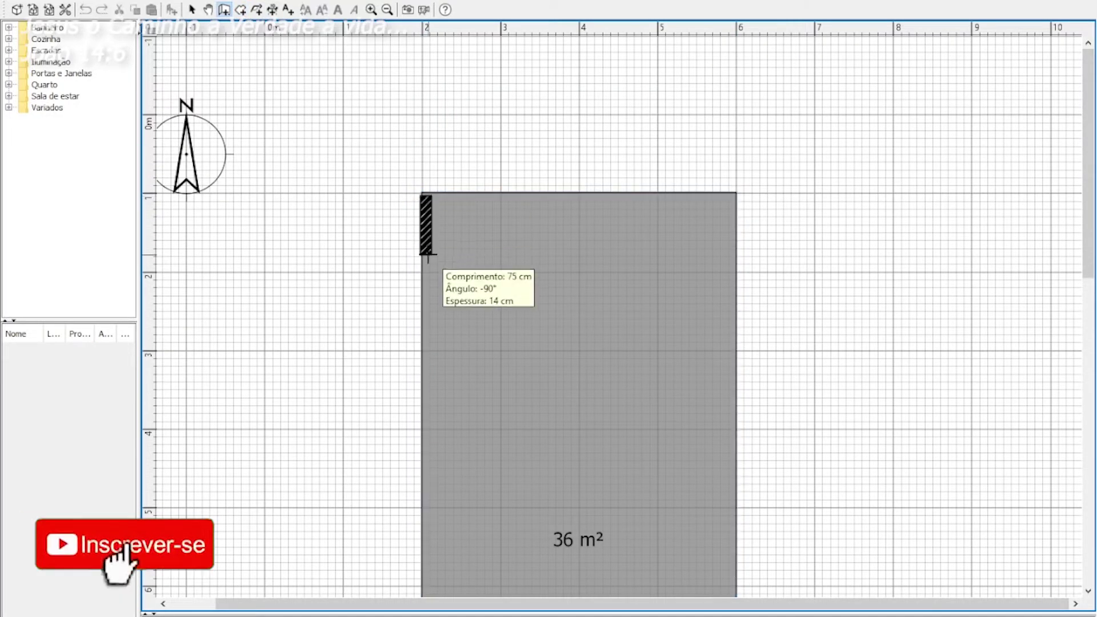
pyautogui.click(422, 397)
pyautogui.click(737, 397)
pyautogui.click(737, 193)
pyautogui.doubleClick(421, 193)
pyautogui.click(192, 10)
pyautogui.scroll(-5, 570, 196)
pyautogui.scroll(5, 576, 252)
pyautogui.moveTo(724, 468); pyautogui.dragTo(726, 464)
pyautogui.scroll(-5, 726, 464)
pyautogui.scroll(5, 726, 464)
# Step: Add a 400 width dimension above the top wall with enlarged text
pyautogui.hotkey('ctrl', 'shift', 'd')
pyautogui.click(421, 188)
pyautogui.click(736, 188)
pyautogui.click(721, 146)
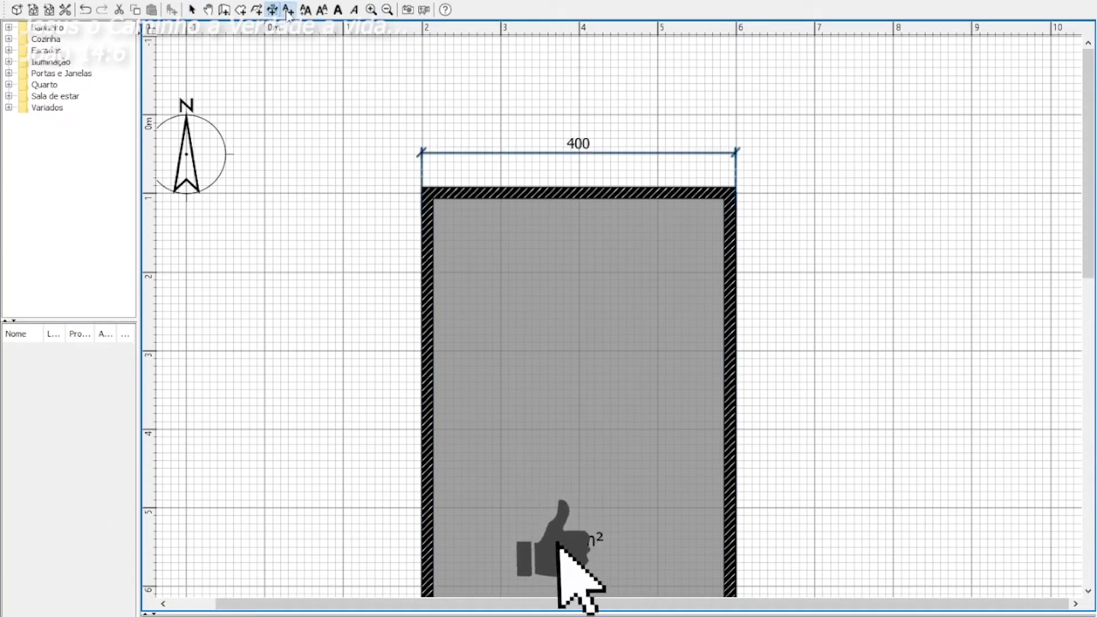
pyautogui.click(499, 287)
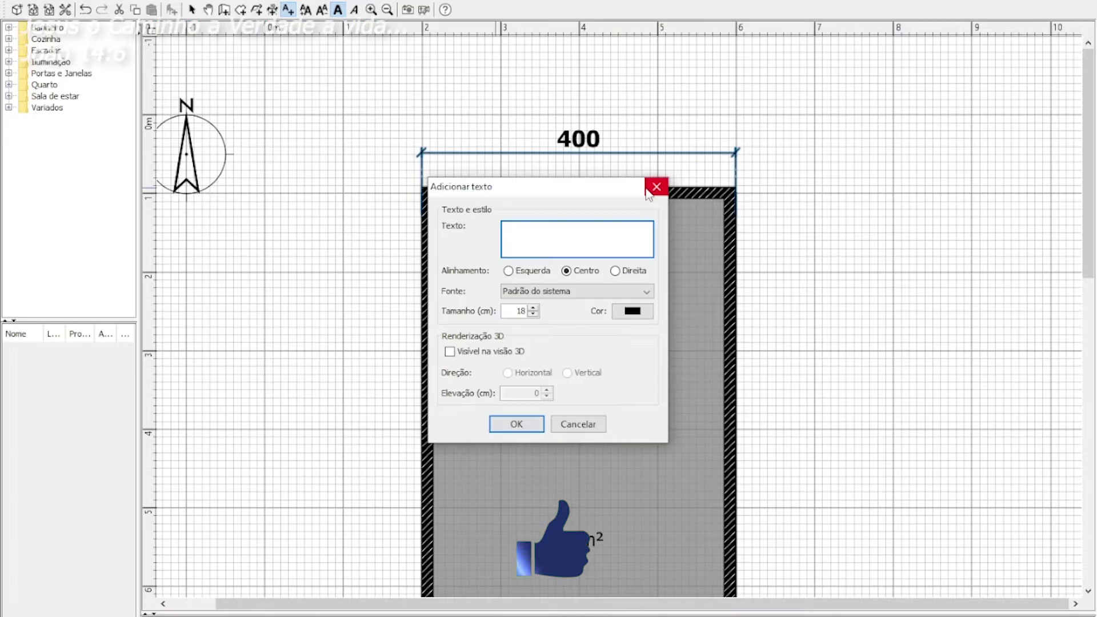
# Step: Add the 900 length dimension beside the room's right side
pyautogui.press('Escape')
pyautogui.hotkey('ctrl', 'shift', 'd')
pyautogui.click(509, 255)
pyautogui.scroll(-5, 509, 397)
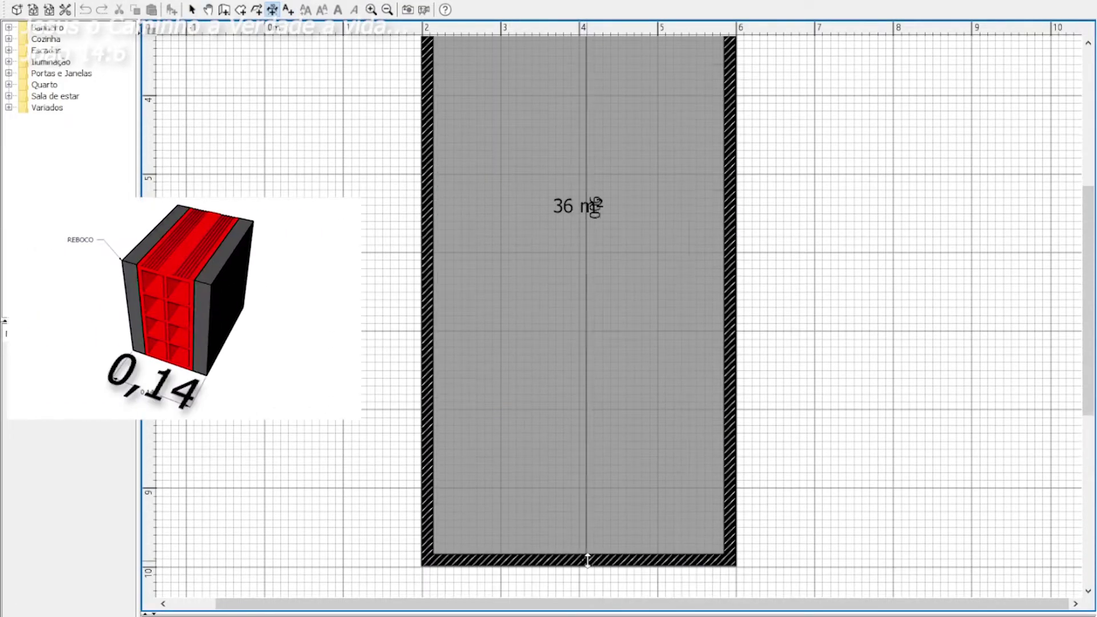
pyautogui.click(766, 563)
pyautogui.hotkey('ctrl', 'shift', 'a')
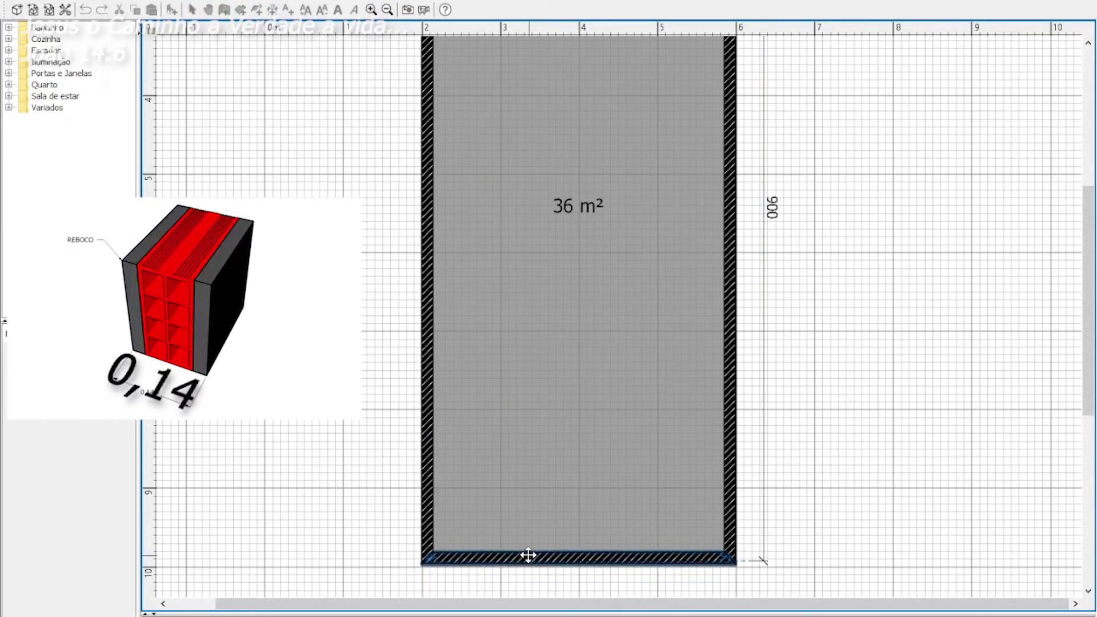
# Step: Draw a trial 300 dimension down the right wall from the top wall
pyautogui.scroll(-3, 526, 558)
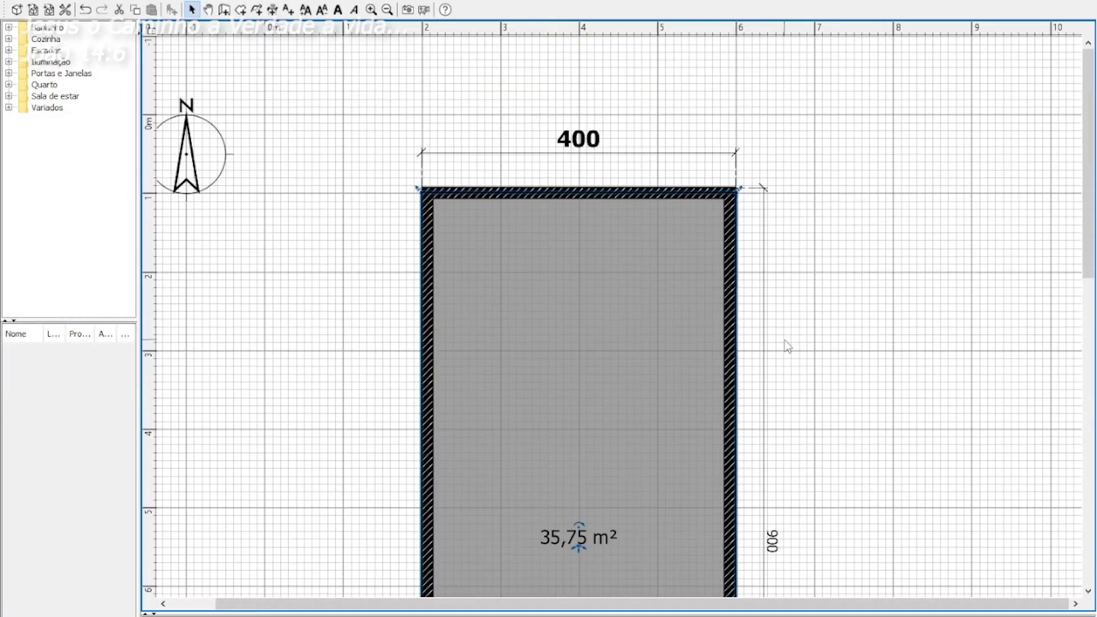
pyautogui.click(537, 199)
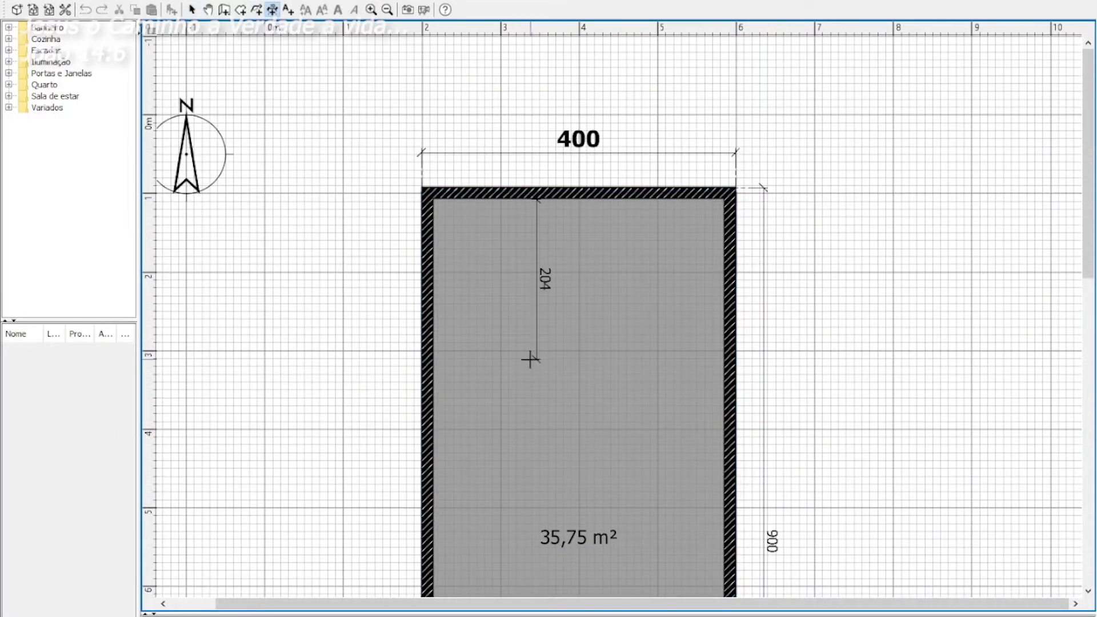
pyautogui.click(746, 435)
pyautogui.scroll(-3, 749, 437)
pyautogui.hotkey('ctrl', 'shift', 'a')
# Step: Remove the trial 300 dimension from the plan
pyautogui.scroll(3, 766, 343)
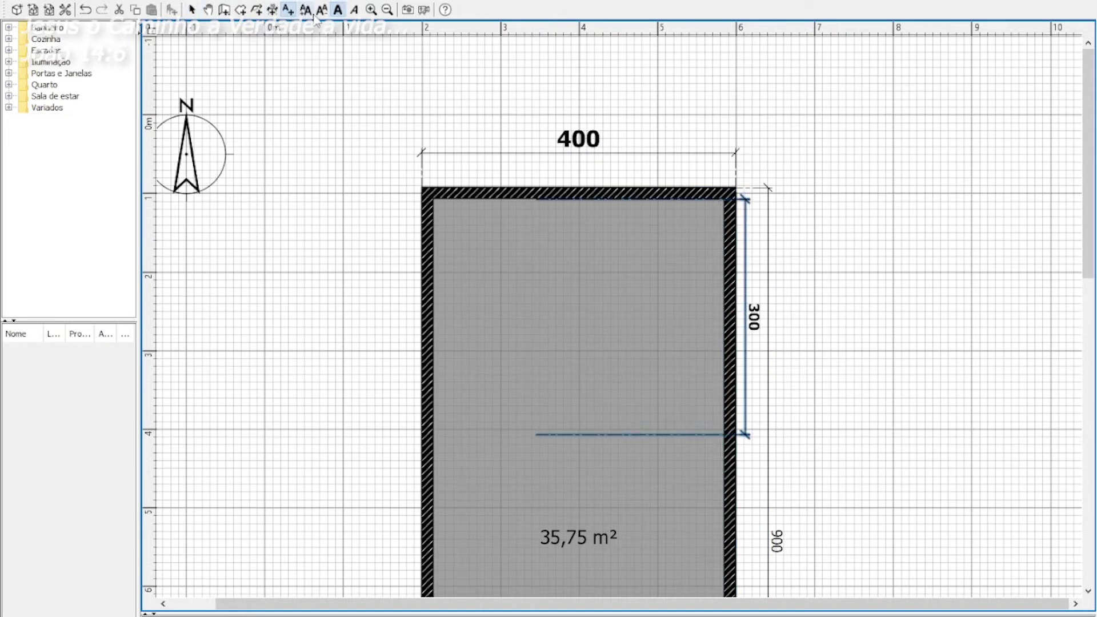
pyautogui.scroll(-6, 766, 216)
pyautogui.hotkey('ctrl', 'shift', 'a')
pyautogui.scroll(6, 766, 343)
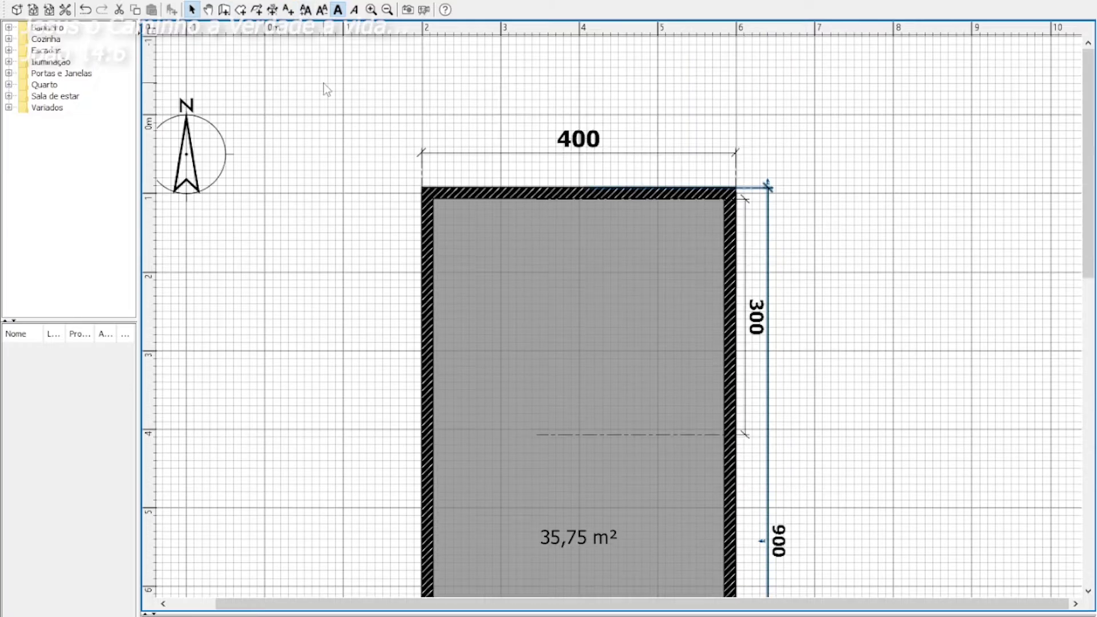
pyautogui.scroll(-3, 769, 337)
pyautogui.scroll(3, 743, 371)
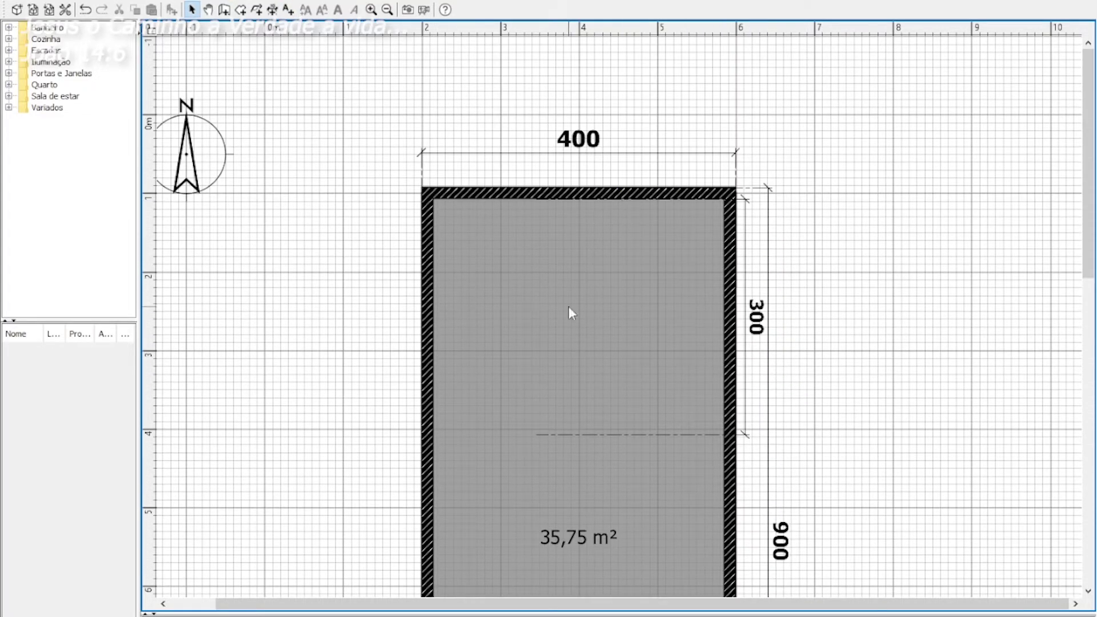
pyautogui.press('Escape')
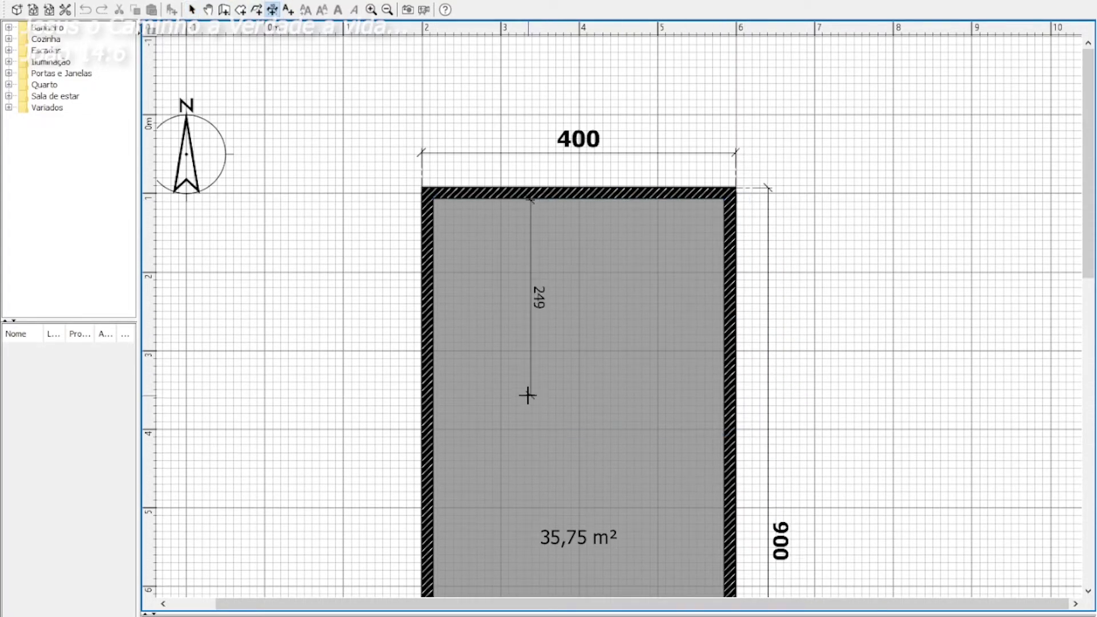
# Step: Mark 250 cm down from the top wall and draw a wall across the room there
pyautogui.click(753, 407)
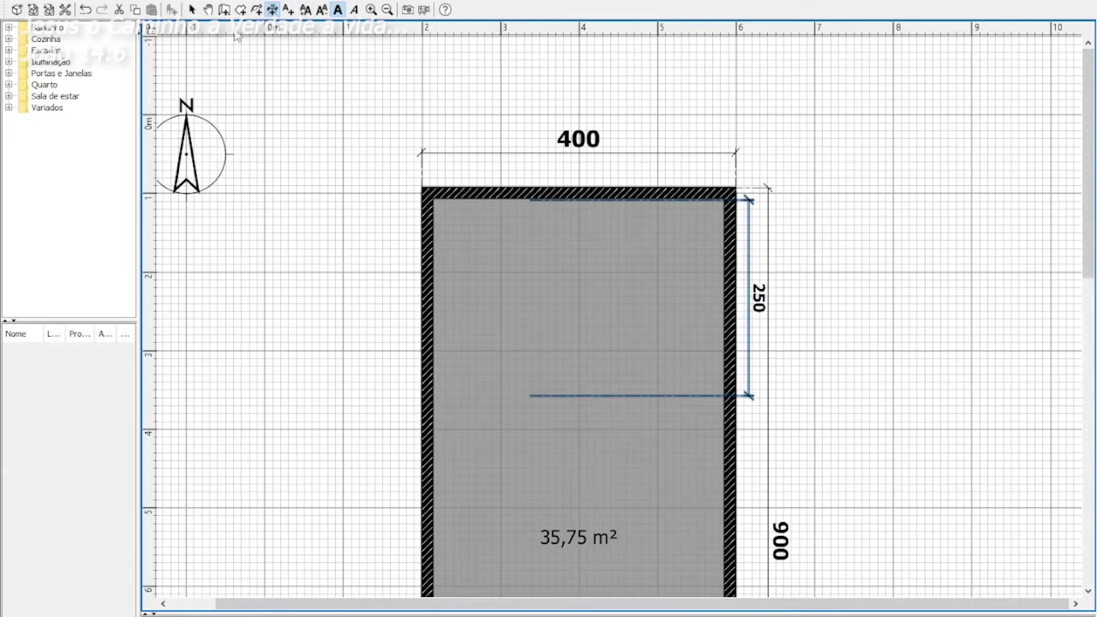
pyautogui.click(724, 397)
pyautogui.doubleClick(432, 399)
pyautogui.rightClick(430, 402)
pyautogui.click(477, 417)
# Step: Start a new wall from the left wall below the cross wall, then cancel it
pyautogui.scroll(-3, 603, 238)
pyautogui.scroll(-3, 623, 277)
pyautogui.scroll(3, 623, 277)
pyautogui.scroll(3, 668, 291)
pyautogui.scroll(-3, 657, 407)
pyautogui.scroll(3, 572, 451)
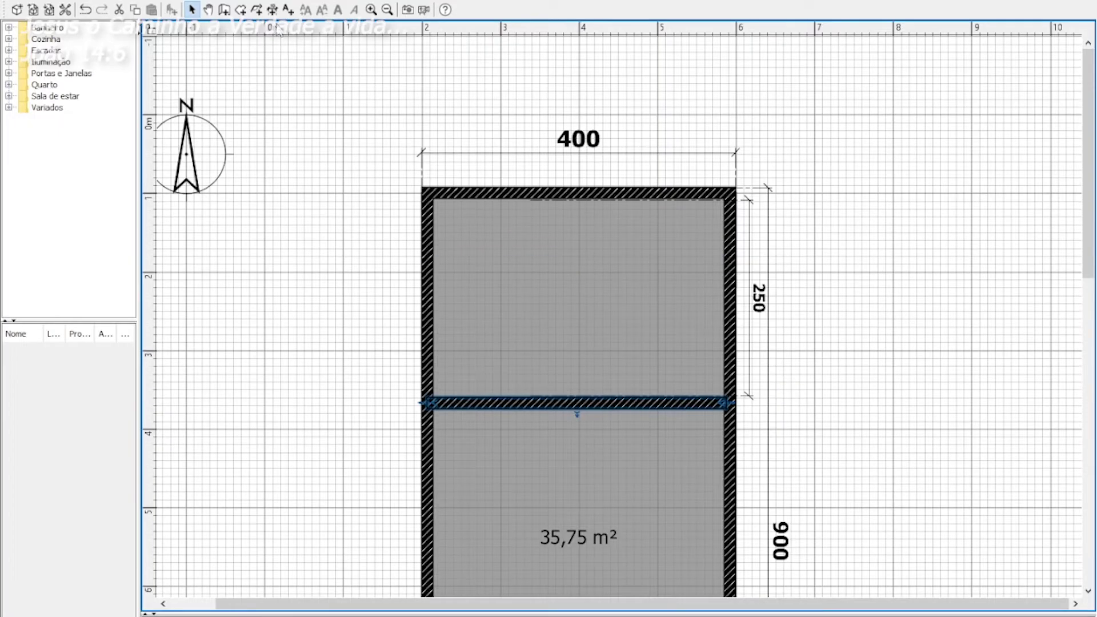
pyautogui.click(257, 10)
pyautogui.scroll(-3, 481, 290)
pyautogui.click(435, 312)
pyautogui.hotkey('ctrl', 'shift', 'd')
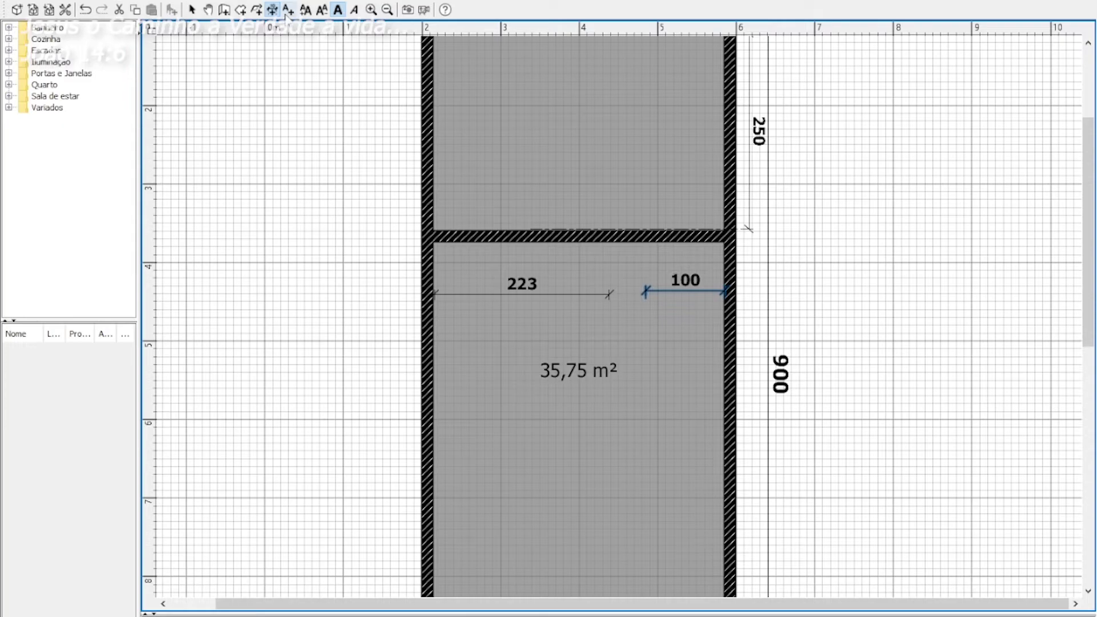
# Step: Finish an L-shaped interior wall below the cross wall
pyautogui.scroll(-3, 474, 442)
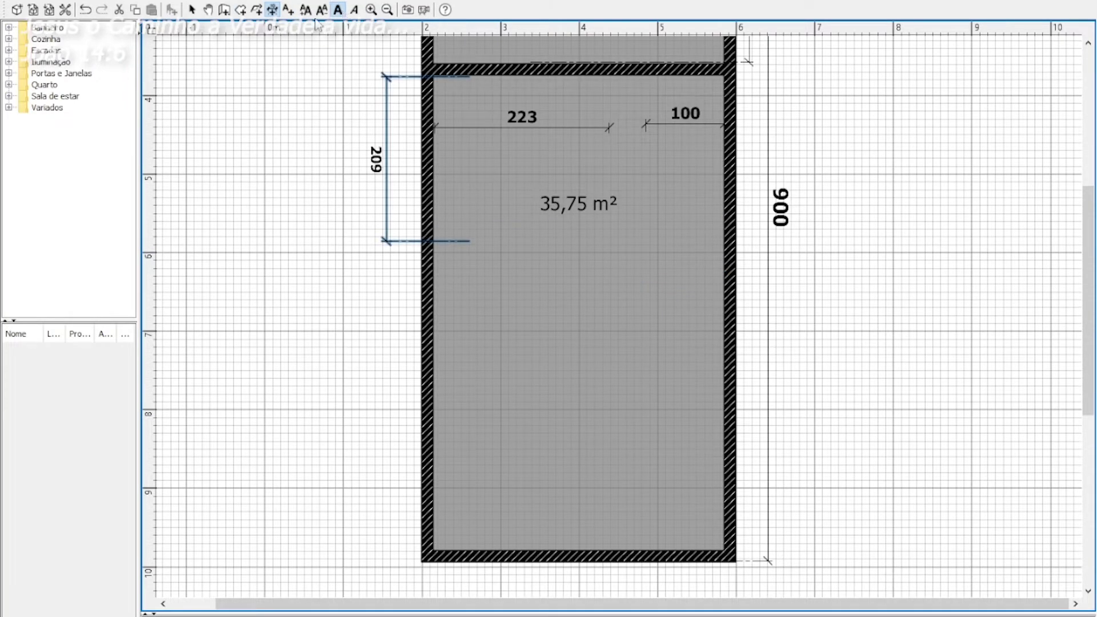
pyautogui.doubleClick(434, 249)
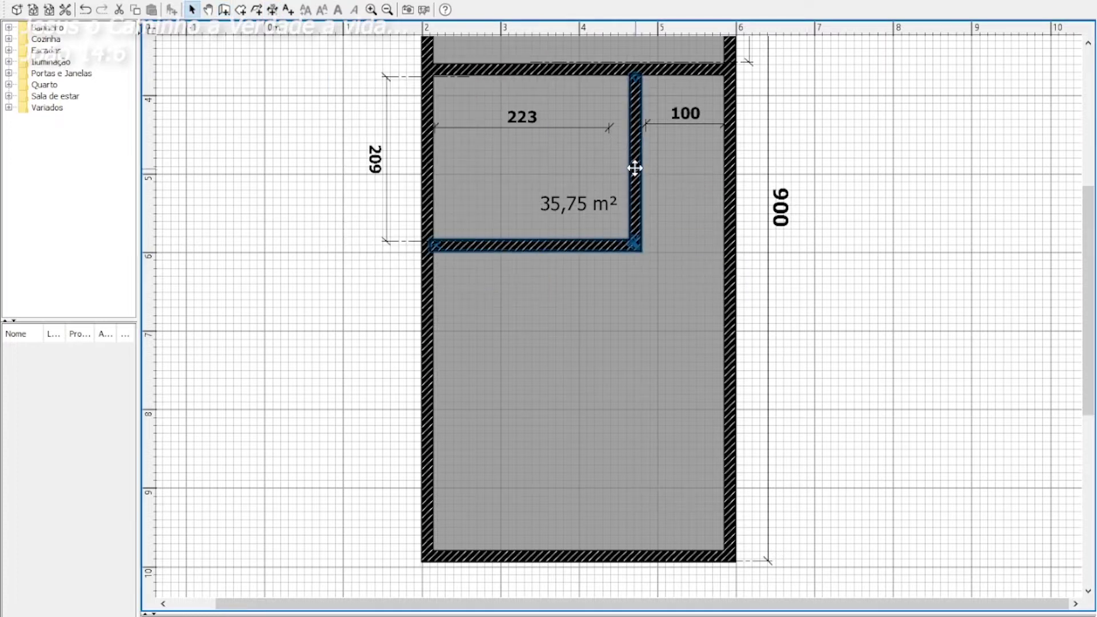
pyautogui.click(640, 80)
pyautogui.scroll(6, 832, 266)
pyautogui.scroll(-3, 821, 277)
# Step: Adjust the lower interior wall so the enclosed room measures 250 by 200 cm
pyautogui.click(386, 372)
pyautogui.moveTo(386, 407); pyautogui.dragTo(386, 400)
pyautogui.moveTo(524, 416); pyautogui.dragTo(524, 409)
pyautogui.scroll(-3, 874, 334)
pyautogui.scroll(3, 770, 271)
pyautogui.click(612, 294)
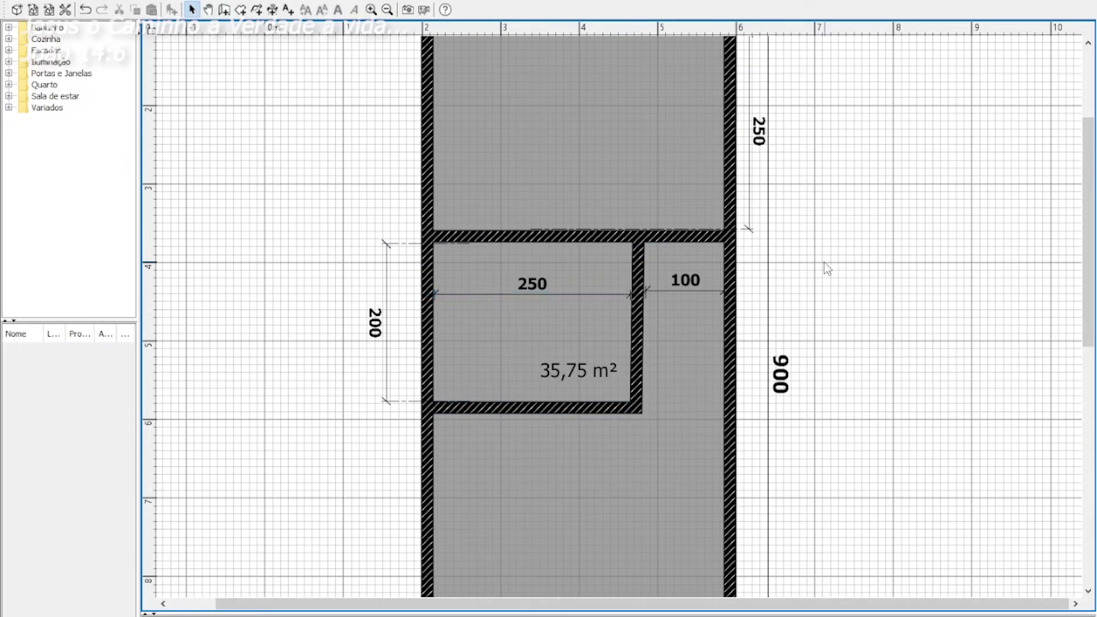
pyautogui.scroll(-3, 824, 262)
pyautogui.hotkey('ctrl', 'shift', 'd')
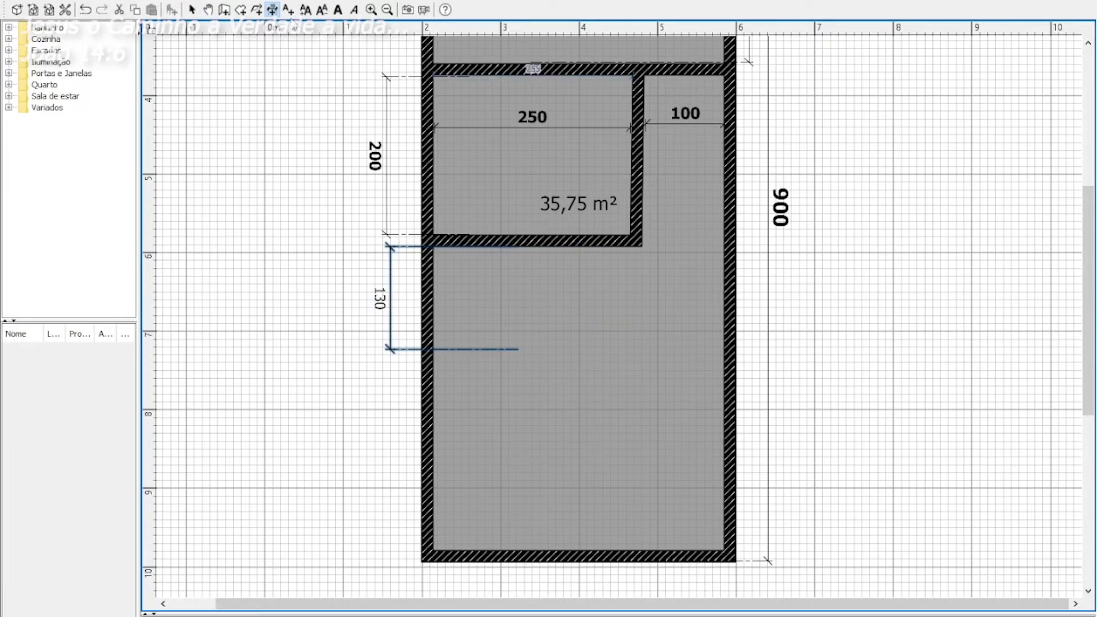
# Step: Draw a second L-shaped wall forming a 250 × 130 cm room below the first
pyautogui.click(432, 358)
pyautogui.click(636, 357)
pyautogui.doubleClick(631, 244)
pyautogui.rightClick(629, 244)
pyautogui.click(193, 9)
# Step: Add an enlarged 250 width dimension and a 237 dimension below the new room
pyautogui.click(273, 11)
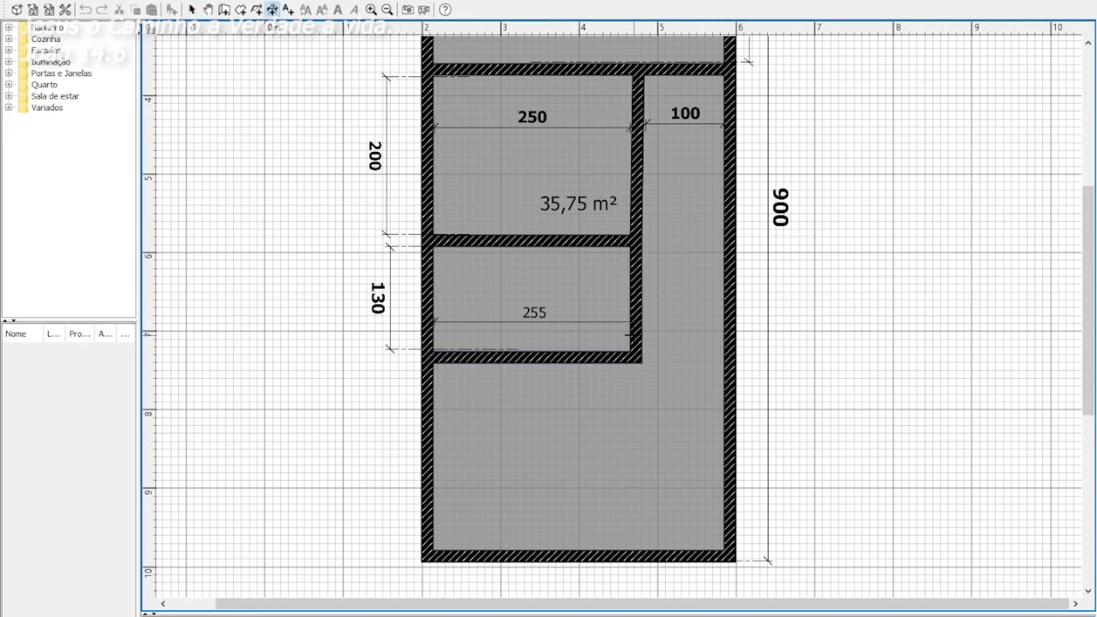
pyautogui.click(306, 10)
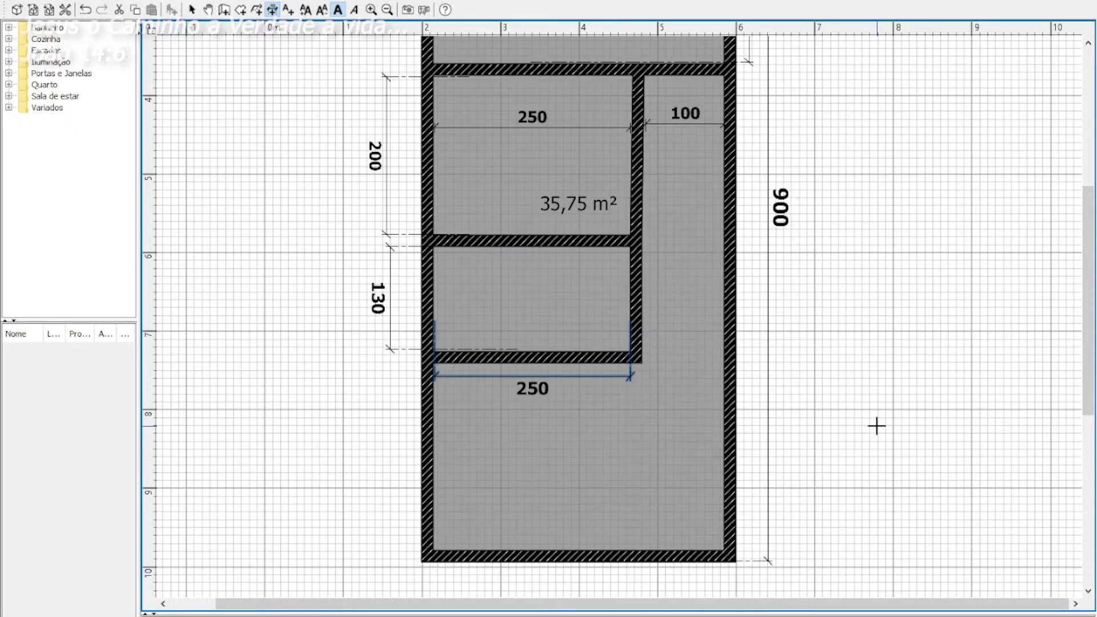
pyautogui.rightClick(457, 366)
pyautogui.click(468, 364)
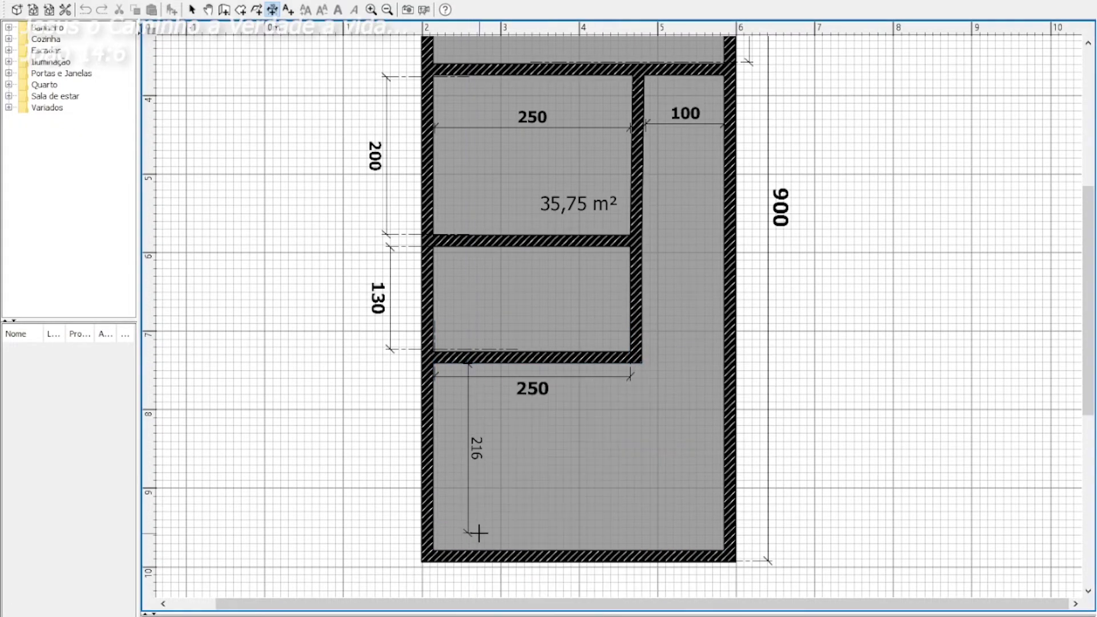
pyautogui.scroll(2, 592, 497)
pyautogui.scroll(-1, 355, 233)
pyautogui.scroll(-1, 602, 537)
pyautogui.scroll(-1, 599, 201)
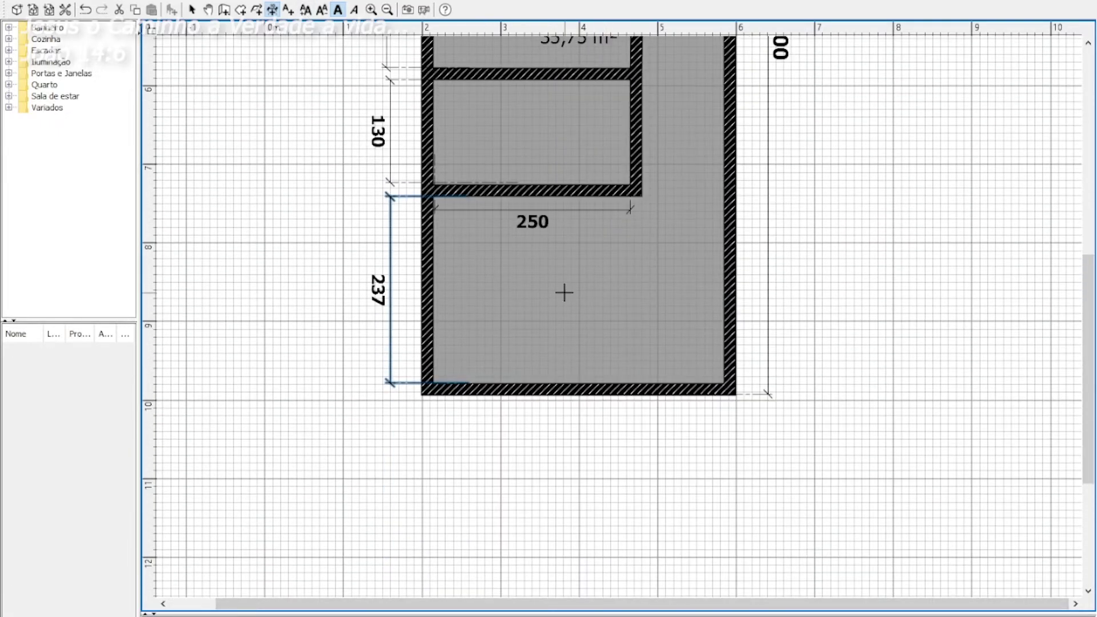
pyautogui.scroll(2, 564, 292)
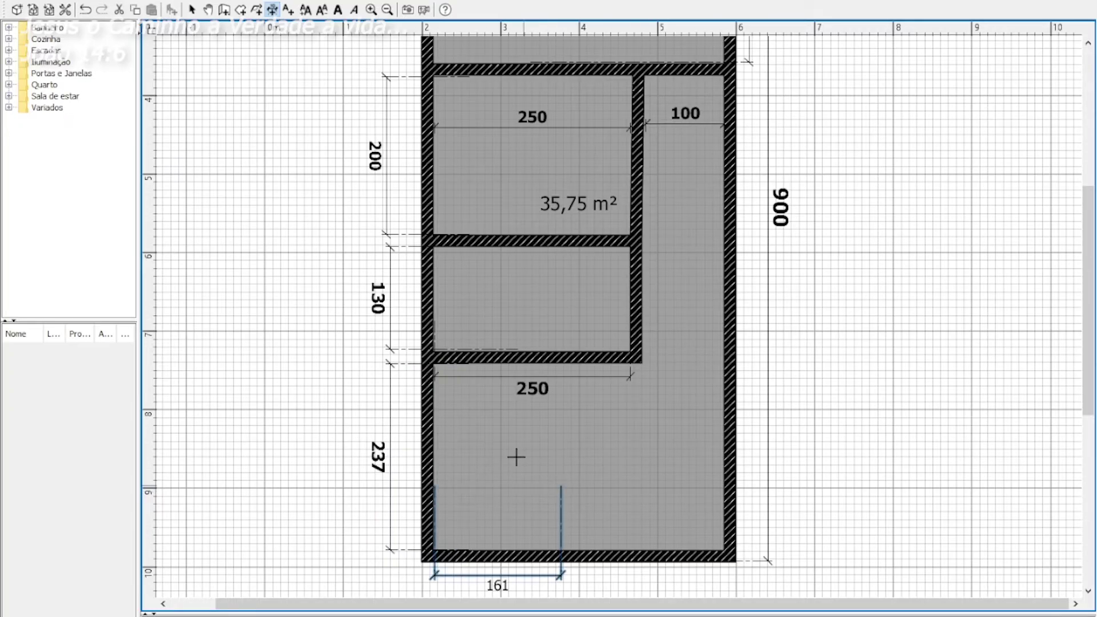
# Step: Draw a short partition up from the bottom wall, splitting it into 161 and 191 cm
pyautogui.scroll(-2, 687, 247)
pyautogui.click(568, 379)
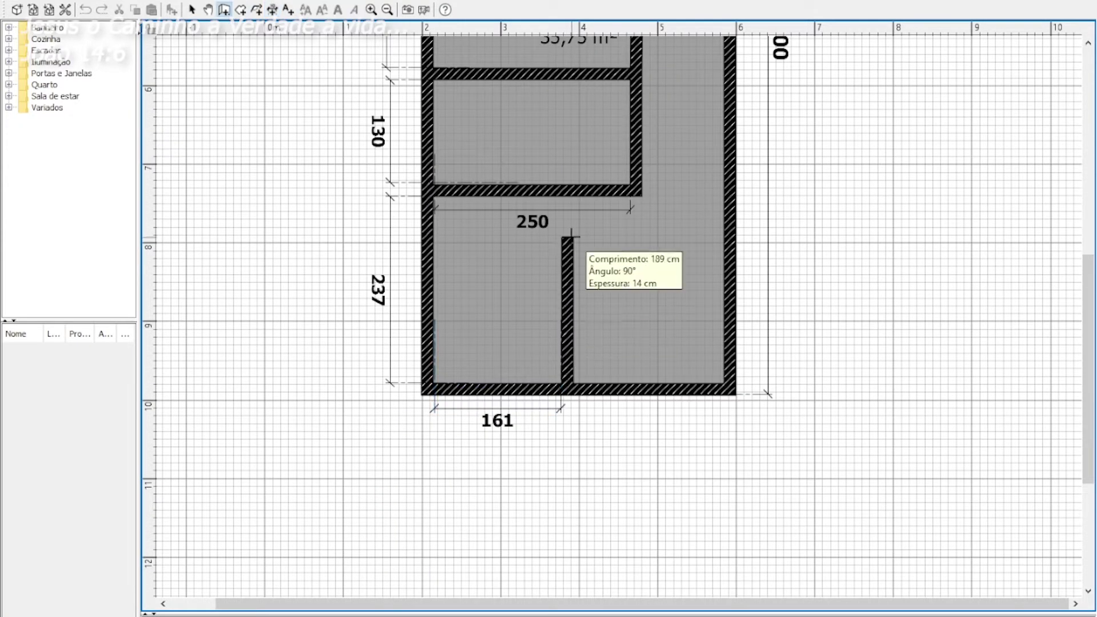
pyautogui.rightClick(572, 273)
pyautogui.click(192, 11)
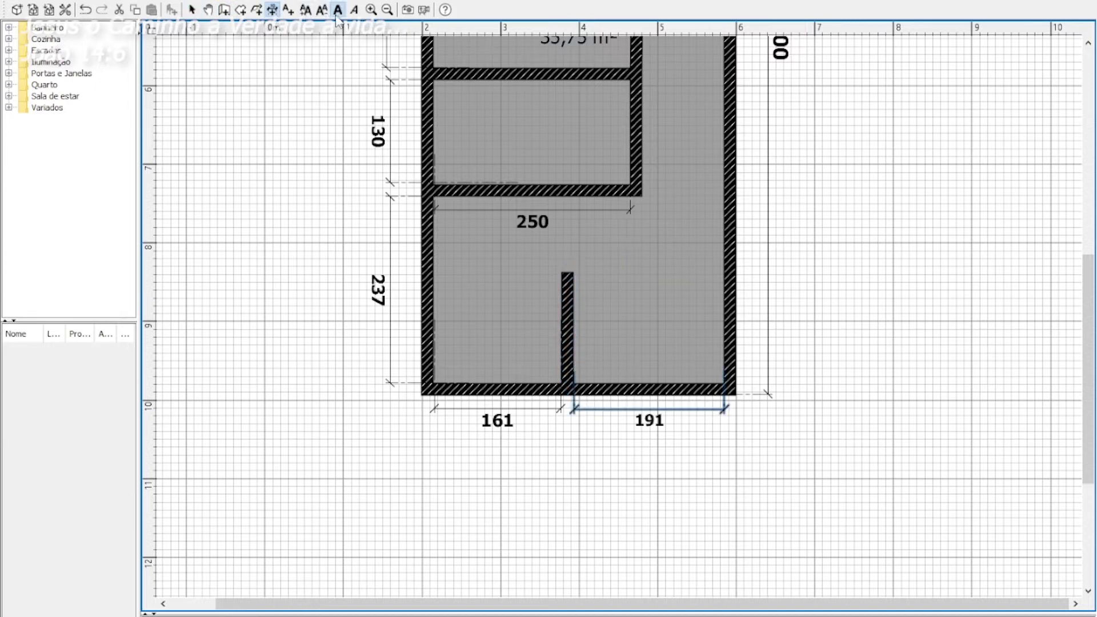
pyautogui.scroll(2, 501, 303)
pyautogui.click(588, 358)
pyautogui.click(405, 363)
pyautogui.scroll(4, 378, 320)
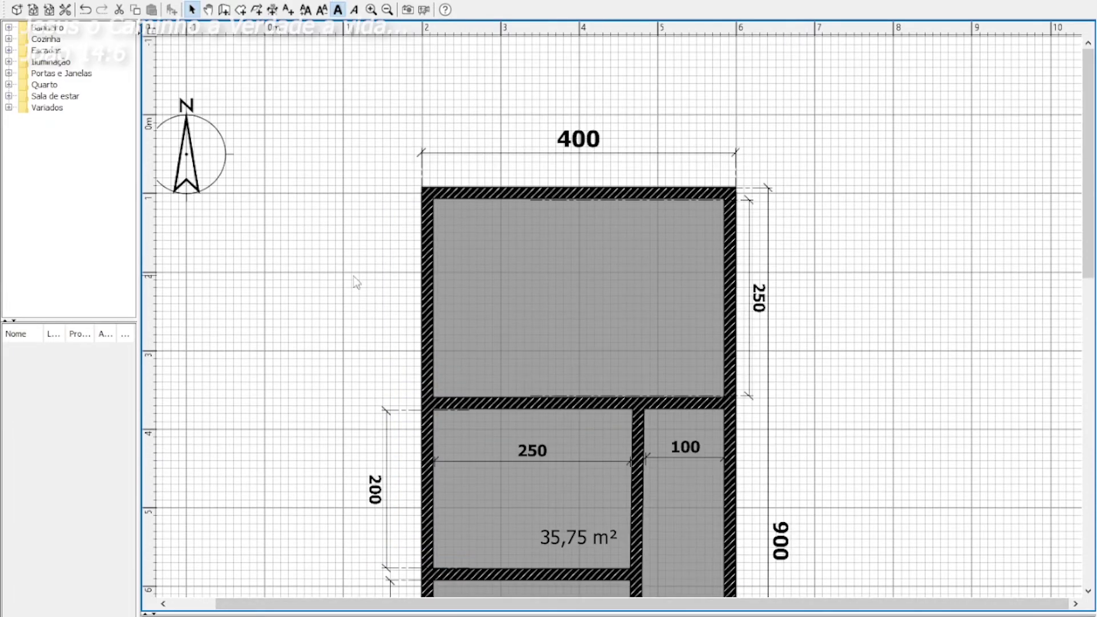
pyautogui.click(8, 73)
# Step: Place 'Porta aberta' open doors in the cross wall, interior rooms and bottom exterior wall
pyautogui.scroll(-1, 66, 140)
pyautogui.moveTo(68, 232)
pyautogui.mouseDown()
pyautogui.moveTo(684, 371)
pyautogui.moveTo(631, 485)
pyautogui.mouseUp()
pyautogui.scroll(-2, 630, 485)
pyautogui.moveTo(69, 232); pyautogui.dragTo(632, 489)
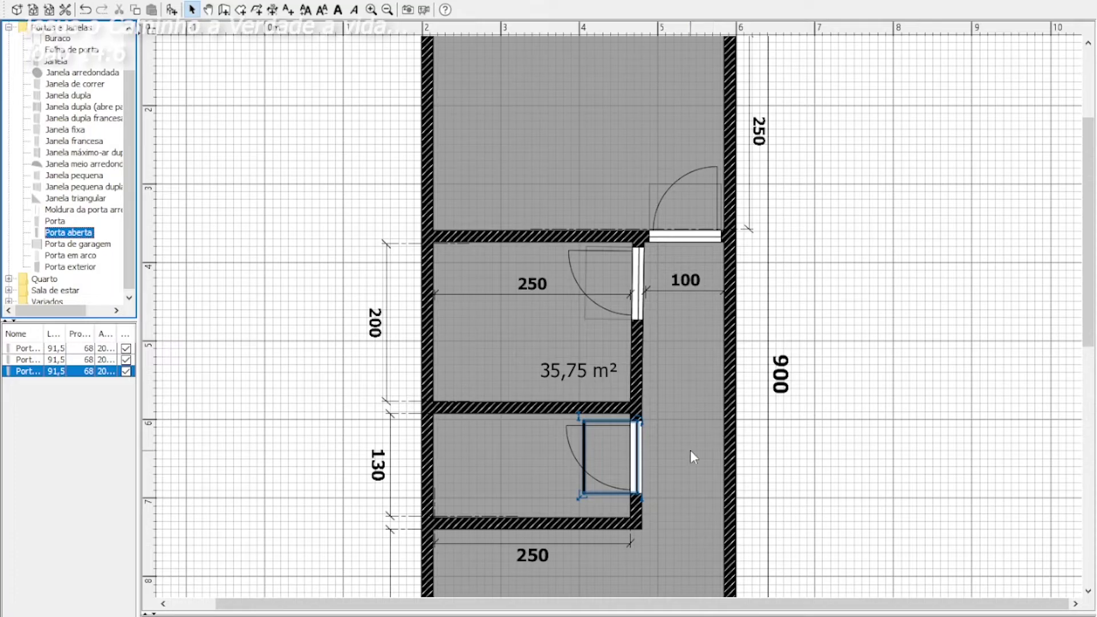
pyautogui.scroll(-2, 691, 451)
pyautogui.moveTo(68, 233)
pyautogui.mouseDown()
pyautogui.moveTo(689, 506)
pyautogui.moveTo(677, 488)
pyautogui.mouseUp()
pyautogui.scroll(-2, 766, 420)
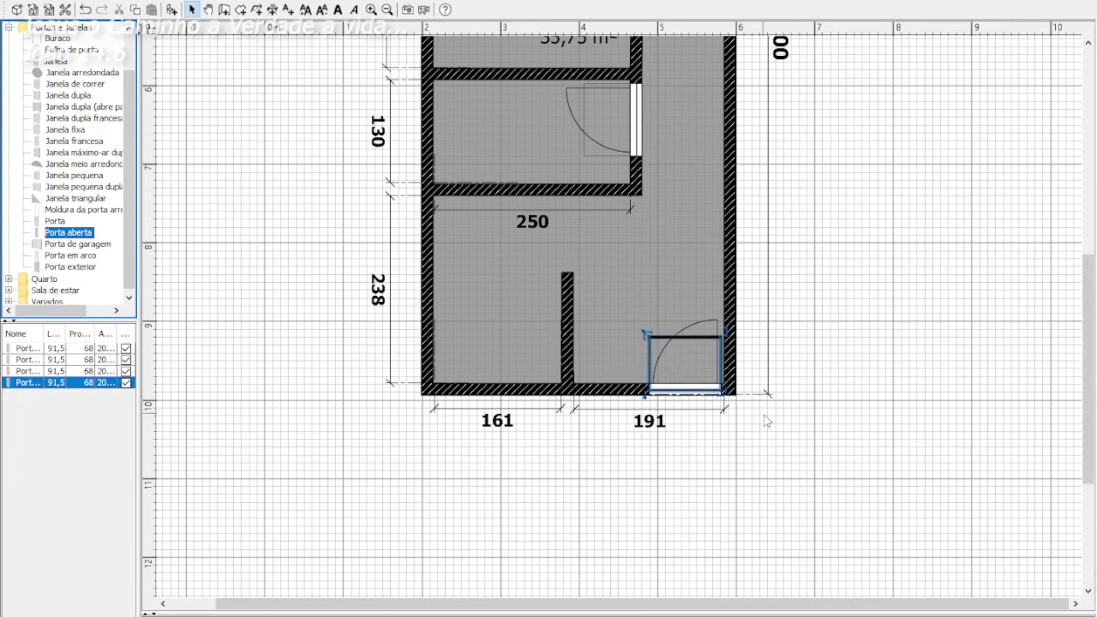
pyautogui.scroll(5, 757, 419)
pyautogui.scroll(3, 857, 343)
pyautogui.scroll(-3, 972, 314)
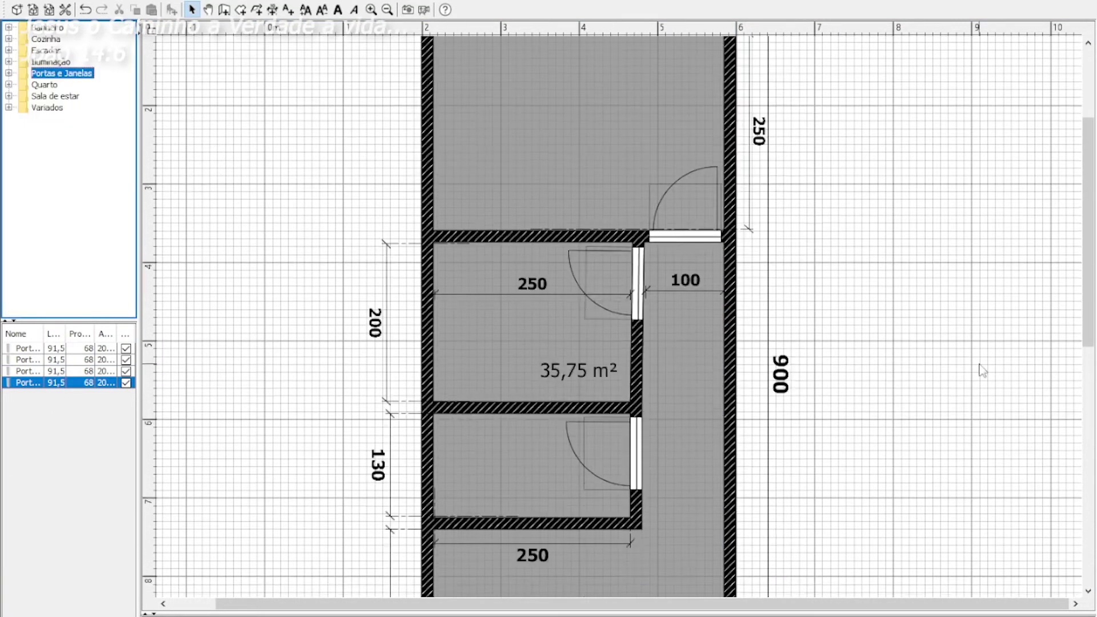
pyautogui.scroll(2, 1080, 237)
pyautogui.scroll(-2, 1080, 238)
pyautogui.scroll(3, 1080, 237)
# Step: Place two beds from Quarto in the top room and the middle room
pyautogui.click(272, 9)
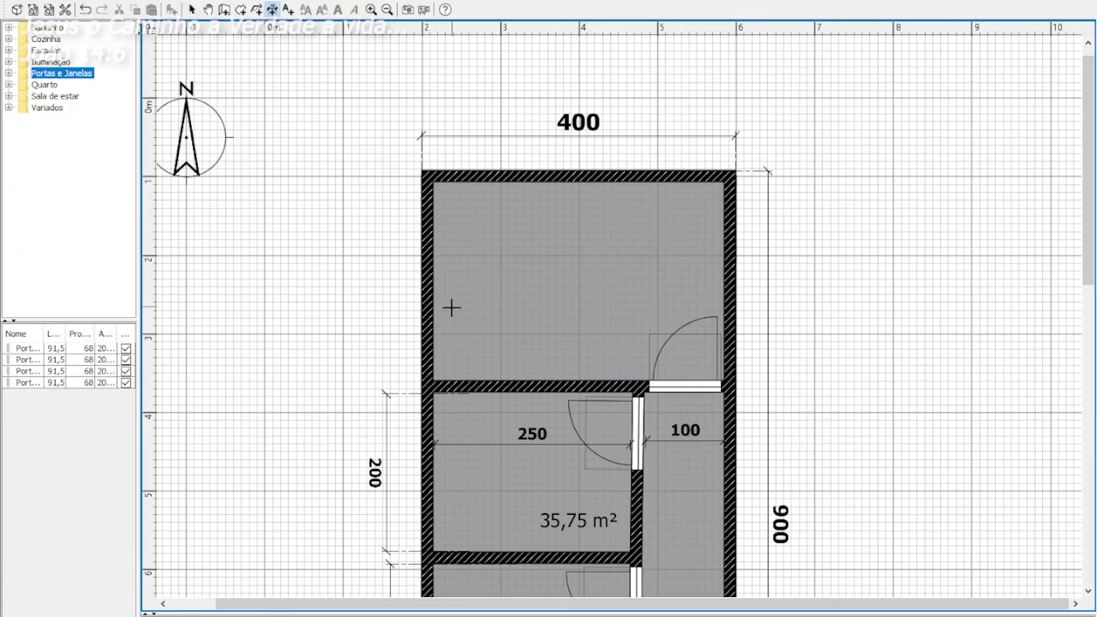
pyautogui.scroll(-2, 766, 223)
pyautogui.scroll(-3, 766, 222)
pyautogui.scroll(5, 623, 268)
pyautogui.click(8, 84)
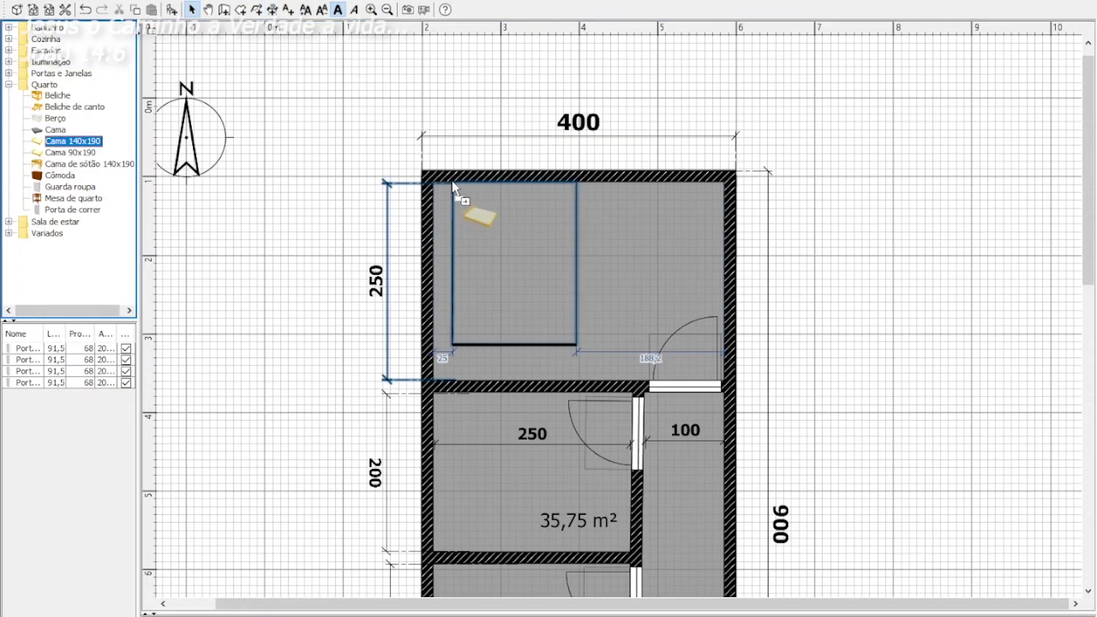
pyautogui.moveTo(61, 155); pyautogui.dragTo(474, 206)
pyautogui.scroll(-3, 618, 303)
pyautogui.moveTo(69, 152); pyautogui.dragTo(560, 314)
pyautogui.click(9, 84)
# Step: Add a washbasin, toilet and 133×98 shower box from Banheiro to the bathroom
pyautogui.click(8, 27)
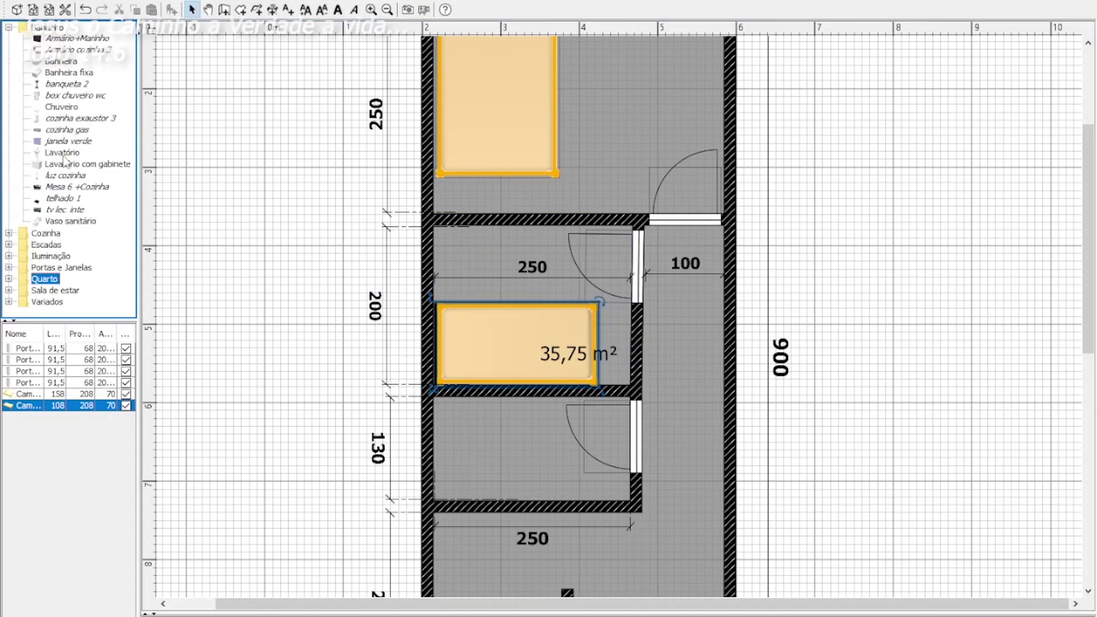
pyautogui.moveTo(560, 485); pyautogui.dragTo(570, 485)
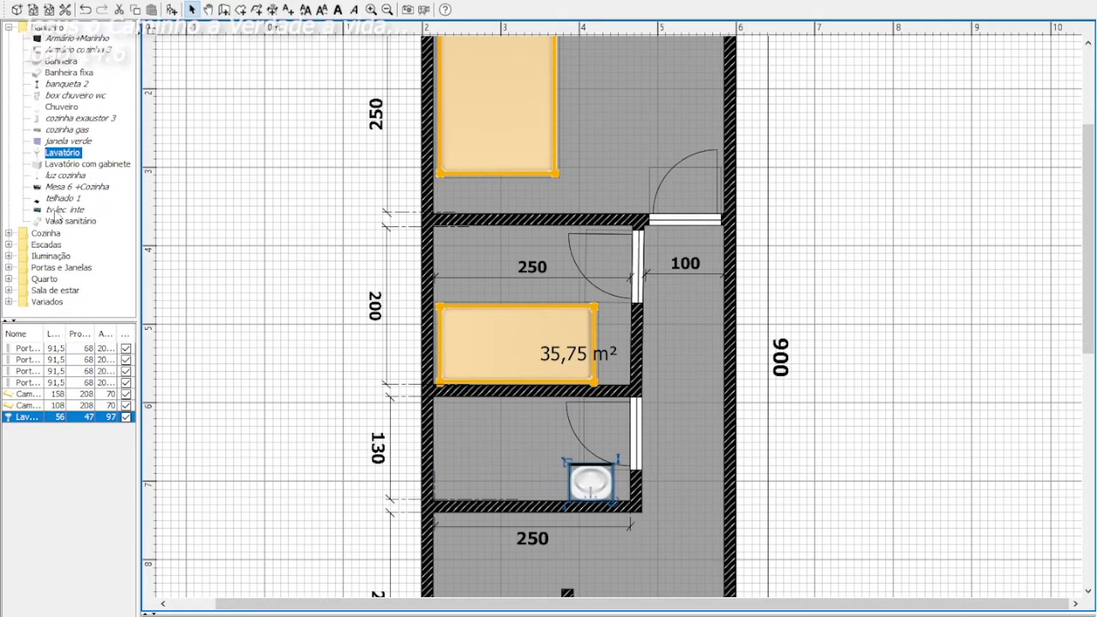
pyautogui.moveTo(56, 221); pyautogui.dragTo(537, 468)
pyautogui.moveTo(74, 95)
pyautogui.mouseDown()
pyautogui.moveTo(490, 405)
pyautogui.moveTo(512, 409)
pyautogui.mouseUp()
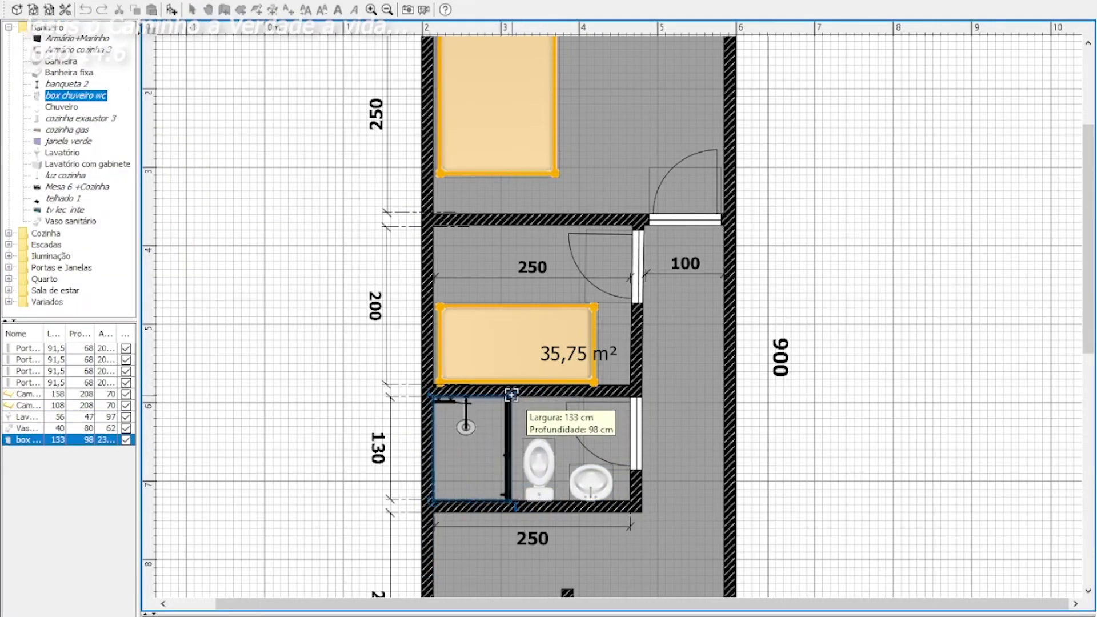
pyautogui.scroll(-3, 226, 240)
pyautogui.click(8, 27)
# Step: Place a sink, stove and fridge from Cozinha in the lower-left room
pyautogui.moveTo(50, 152)
pyautogui.mouseDown()
pyautogui.moveTo(459, 446)
pyautogui.moveTo(458, 409)
pyautogui.mouseUp()
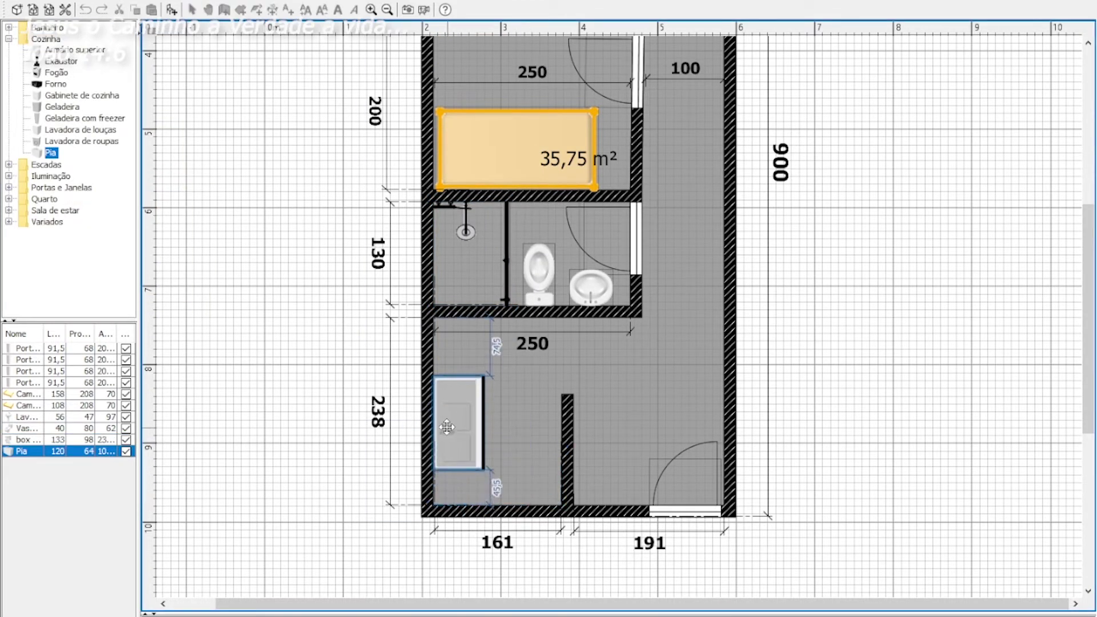
pyautogui.click(9, 38)
pyautogui.click(9, 38)
pyautogui.moveTo(56, 73); pyautogui.dragTo(530, 480)
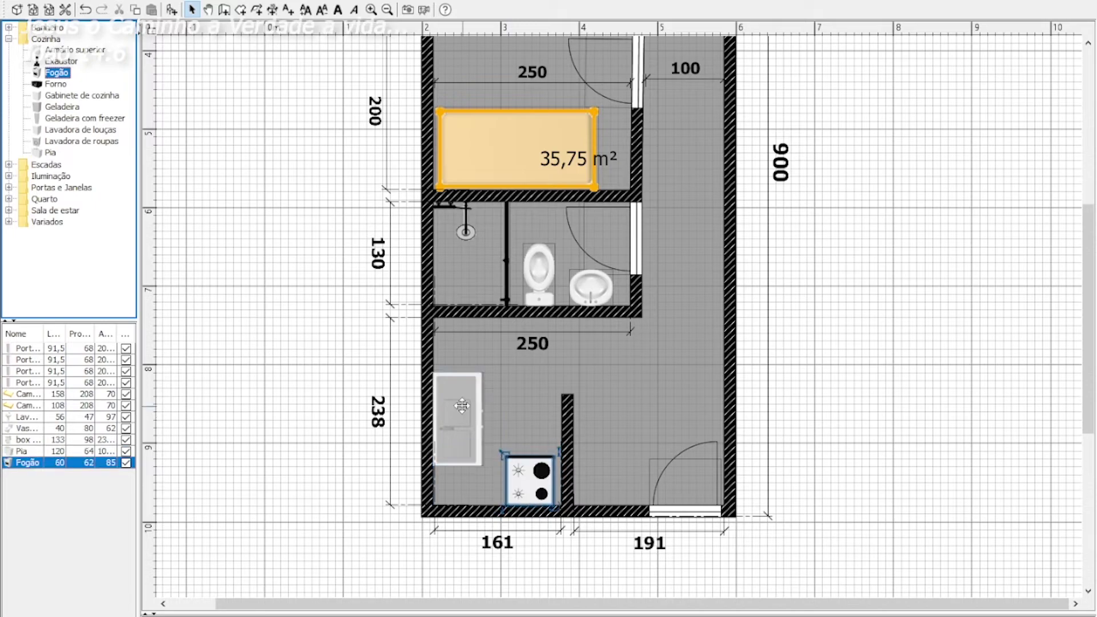
pyautogui.moveTo(47, 114); pyautogui.dragTo(458, 341)
pyautogui.click(8, 38)
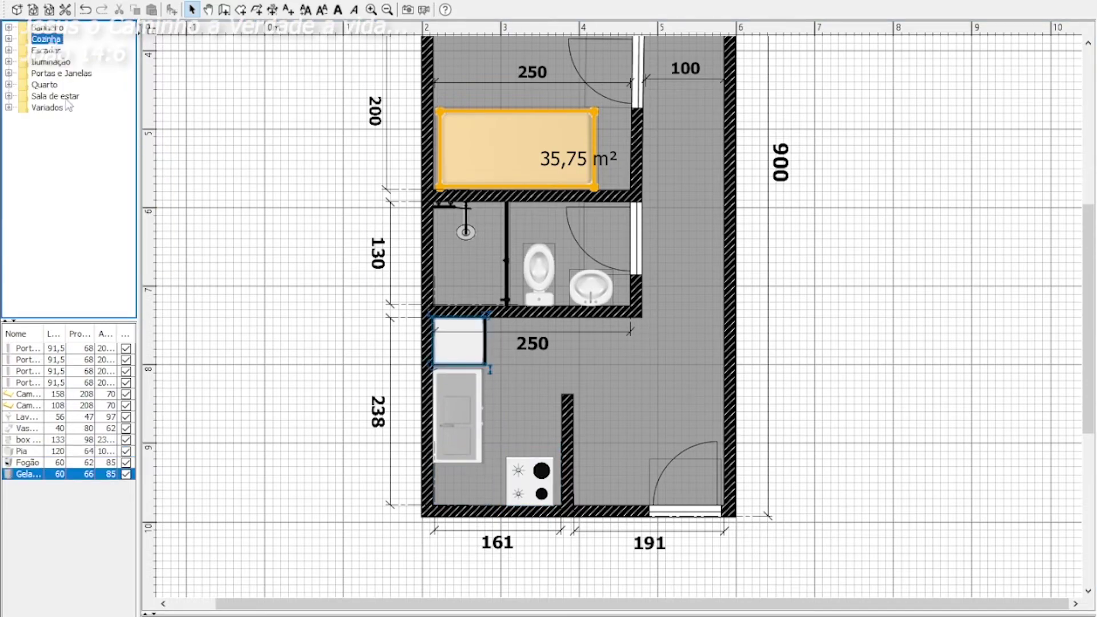
# Step: Add a 147 cm sofa and slide it against the short partition wall
pyautogui.click(9, 96)
pyautogui.moveTo(570, 429); pyautogui.dragTo(566, 429)
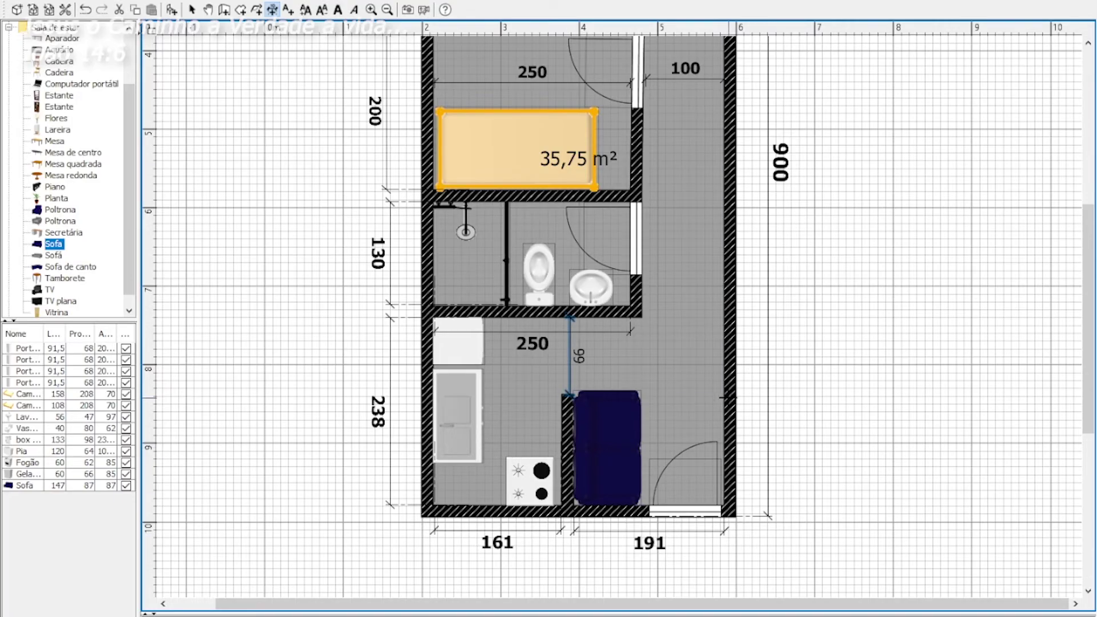
pyautogui.moveTo(607, 466); pyautogui.dragTo(607, 380)
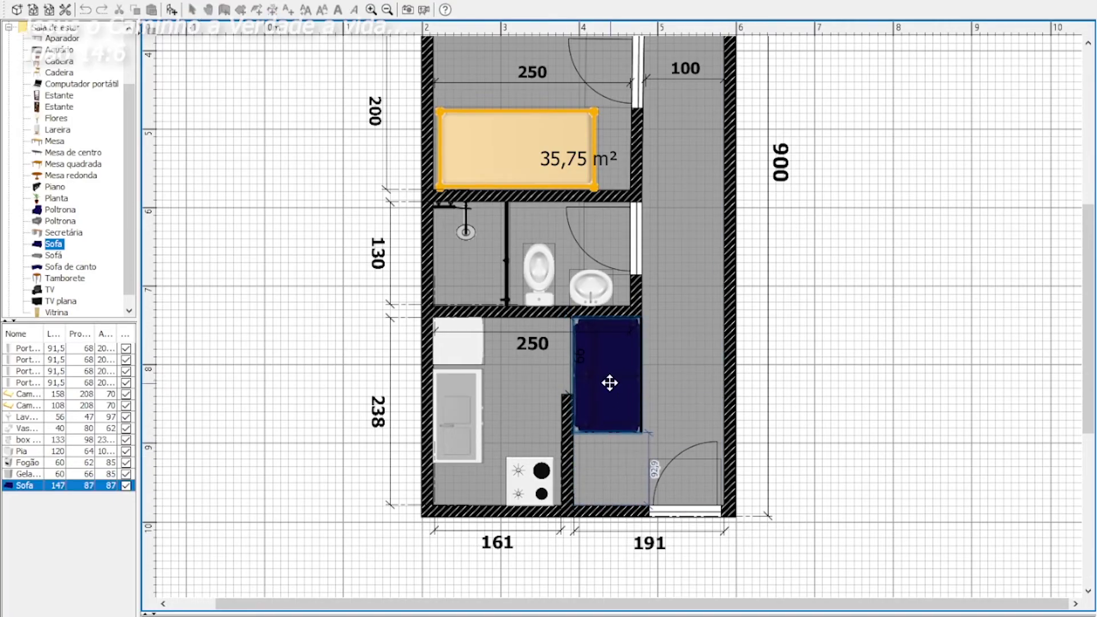
pyautogui.click(569, 400)
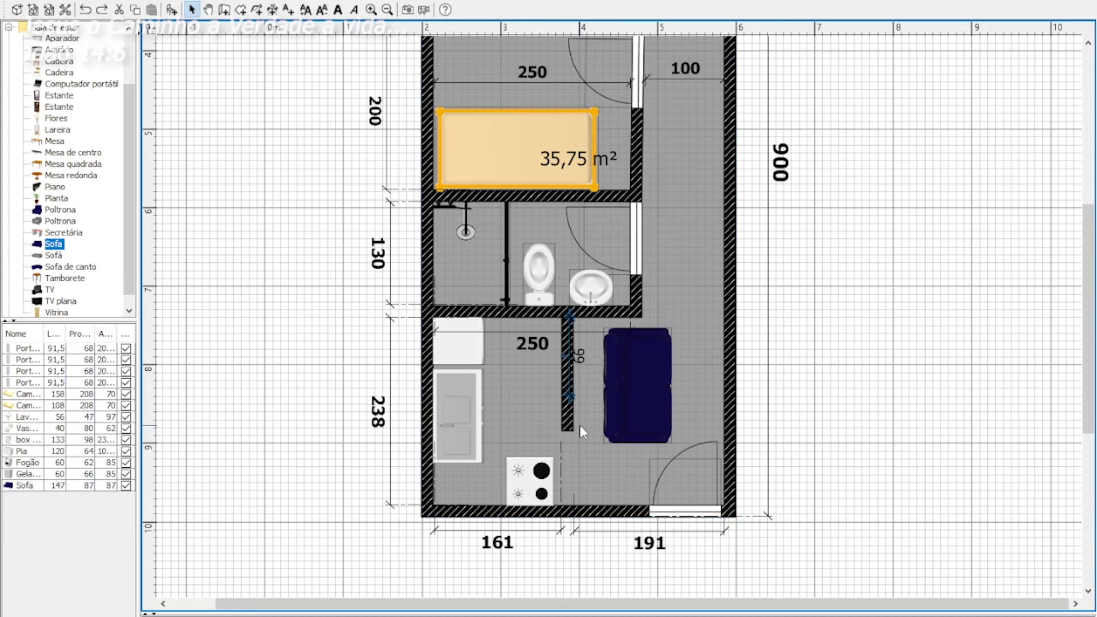
pyautogui.moveTo(644, 395); pyautogui.dragTo(615, 383)
# Step: Rearrange the fridge, sink and stove, and hang a TV on the corridor's right wall
pyautogui.moveTo(530, 482)
pyautogui.mouseDown()
pyautogui.moveTo(523, 428)
pyautogui.moveTo(546, 452)
pyautogui.mouseUp()
pyautogui.click(465, 336)
pyautogui.moveTo(465, 336); pyautogui.dragTo(460, 482)
pyautogui.moveTo(458, 416); pyautogui.dragTo(458, 394)
pyautogui.moveTo(522, 429)
pyautogui.mouseDown()
pyautogui.moveTo(533, 341)
pyautogui.moveTo(532, 370)
pyautogui.mouseUp()
pyautogui.click(8, 27)
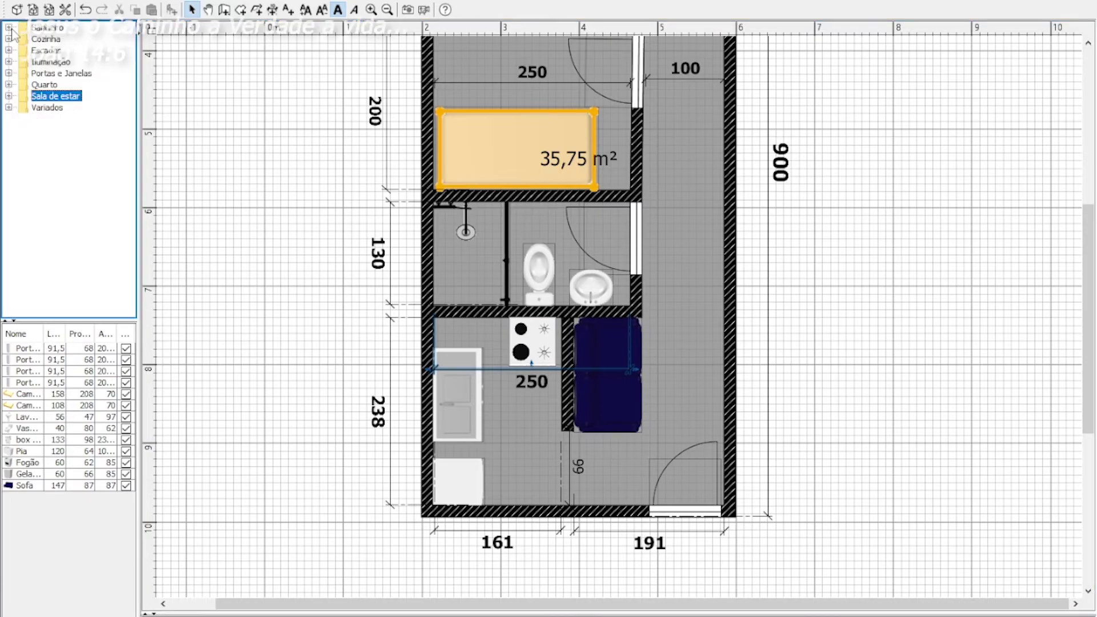
pyautogui.moveTo(65, 210)
pyautogui.mouseDown()
pyautogui.moveTo(660, 297)
pyautogui.moveTo(722, 316)
pyautogui.mouseUp()
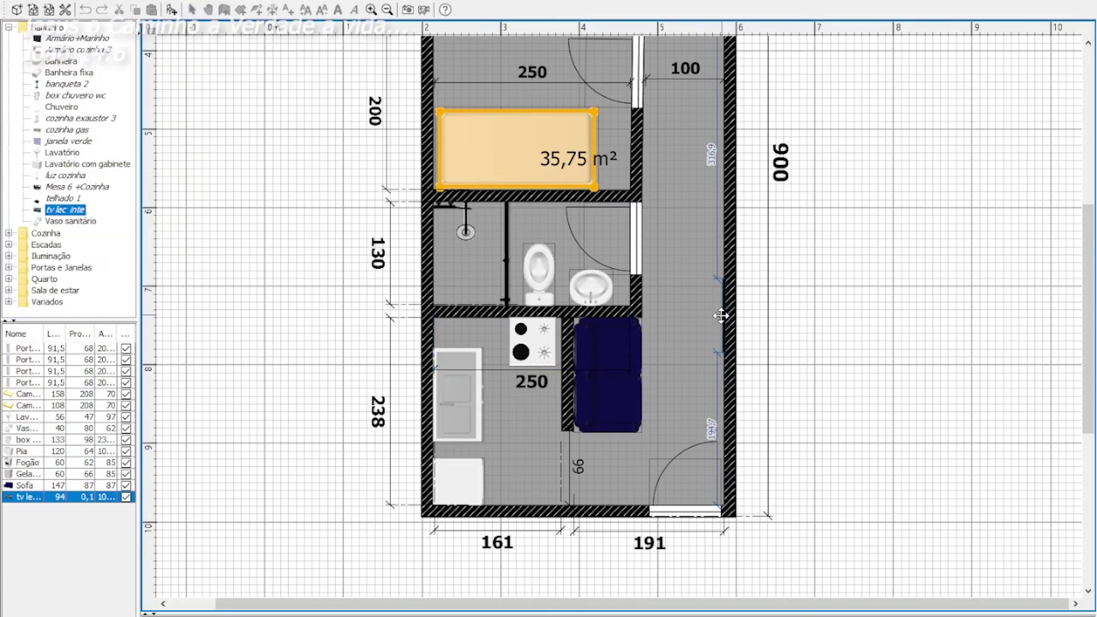
# Step: Place double windows from Doors and Windows in the top room's and kitchen's outer walls
pyautogui.scroll(3, 782, 338)
pyautogui.scroll(2, 782, 337)
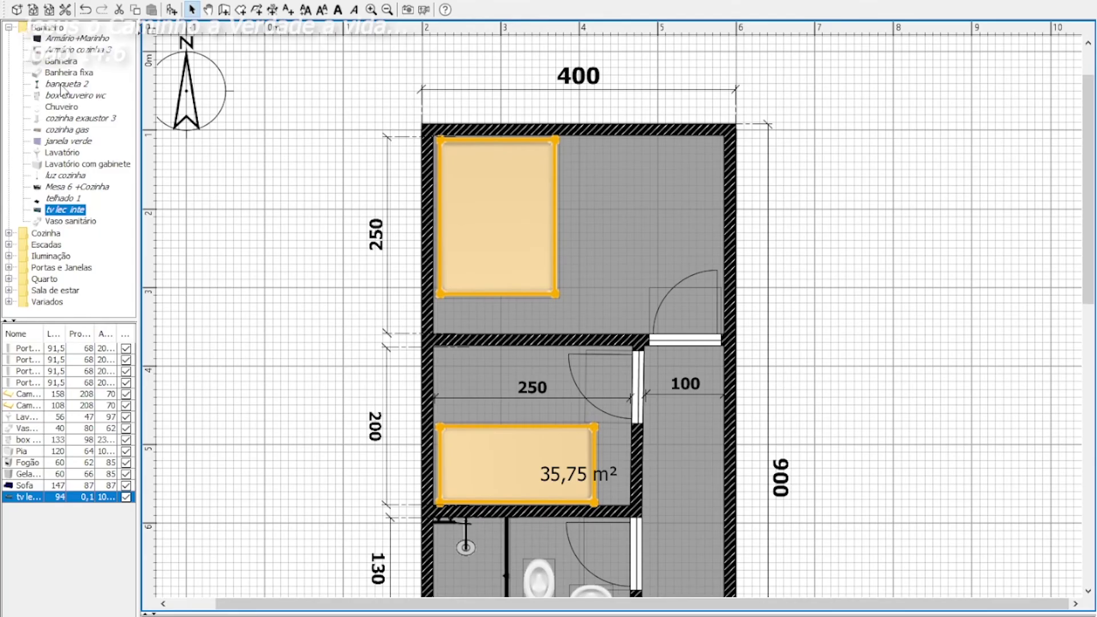
pyautogui.click(9, 27)
pyautogui.click(9, 72)
pyautogui.moveTo(61, 143); pyautogui.dragTo(430, 407)
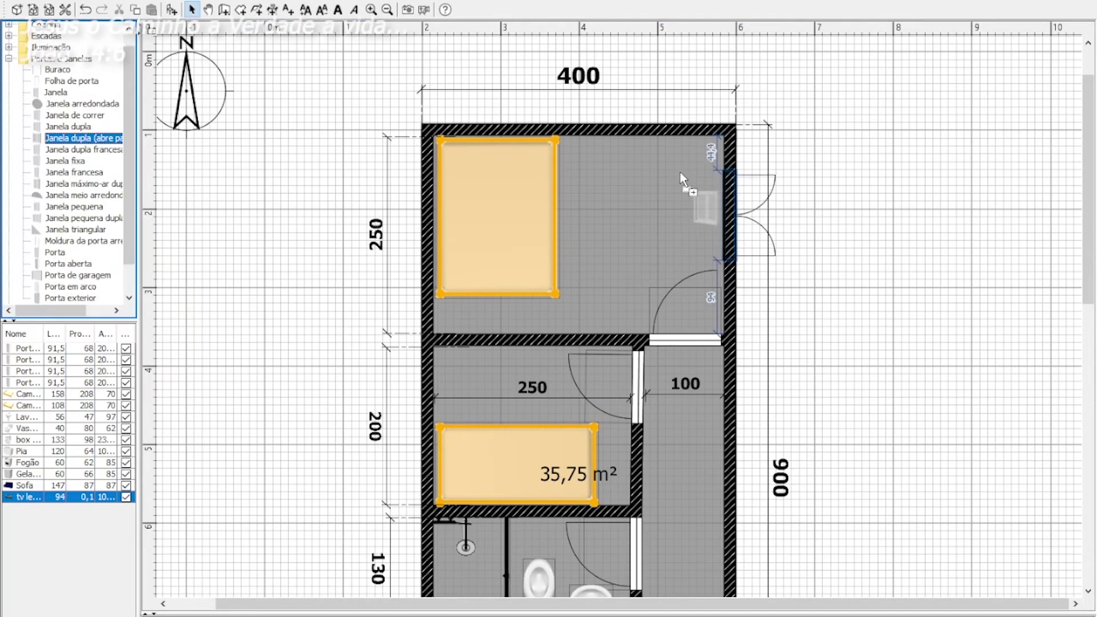
pyautogui.scroll(-5, 430, 407)
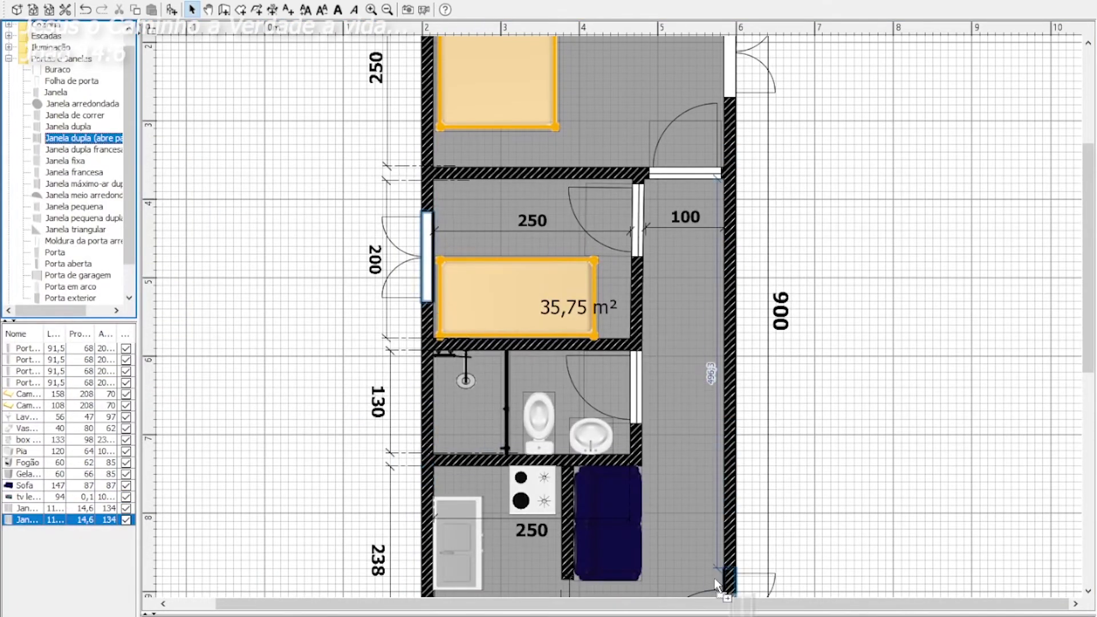
pyautogui.moveTo(67, 143); pyautogui.dragTo(427, 400)
pyautogui.scroll(3, 514, 286)
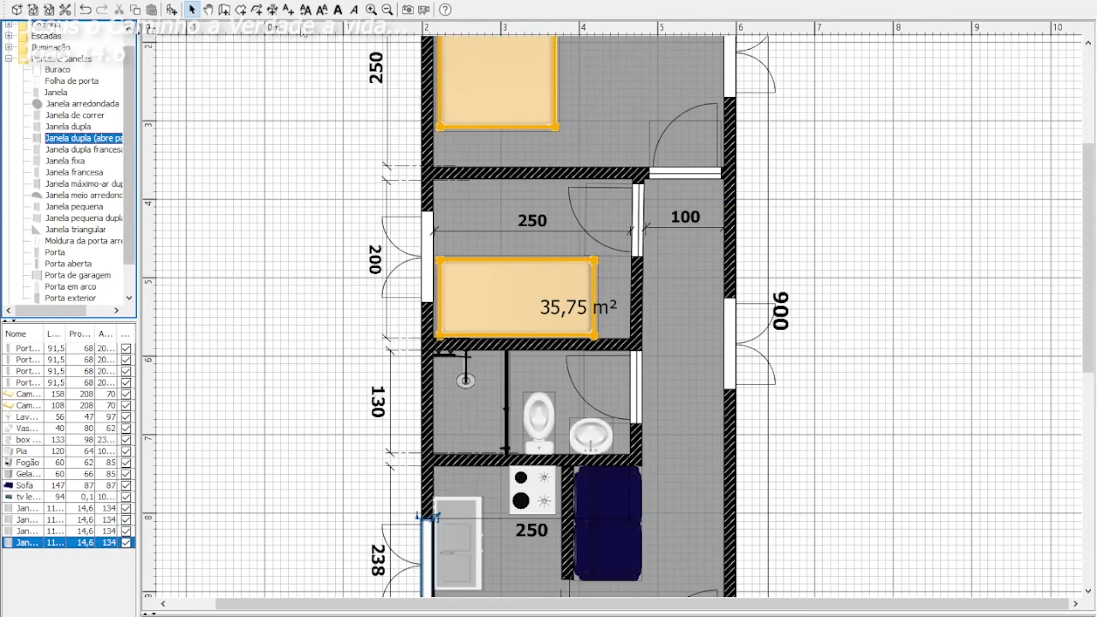
pyautogui.keyDown('ctrl'); pyautogui.scroll(-2, 514, 286); pyautogui.keyUp('ctrl')
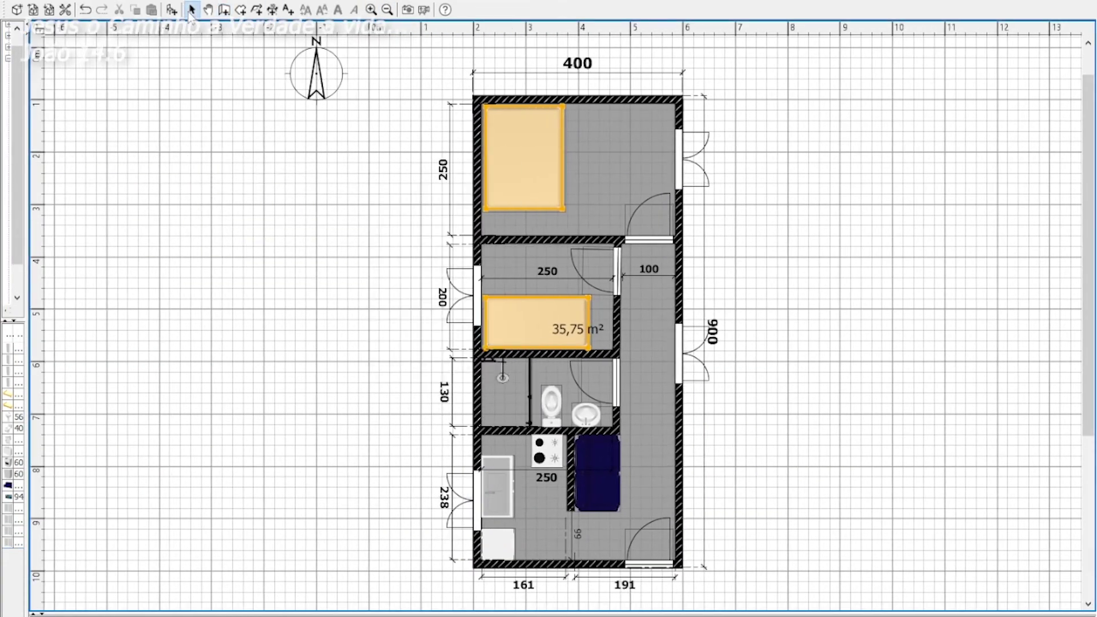
# Step: Select the entire house plan with a selection box
pyautogui.moveTo(770, 582); pyautogui.dragTo(400, 72)
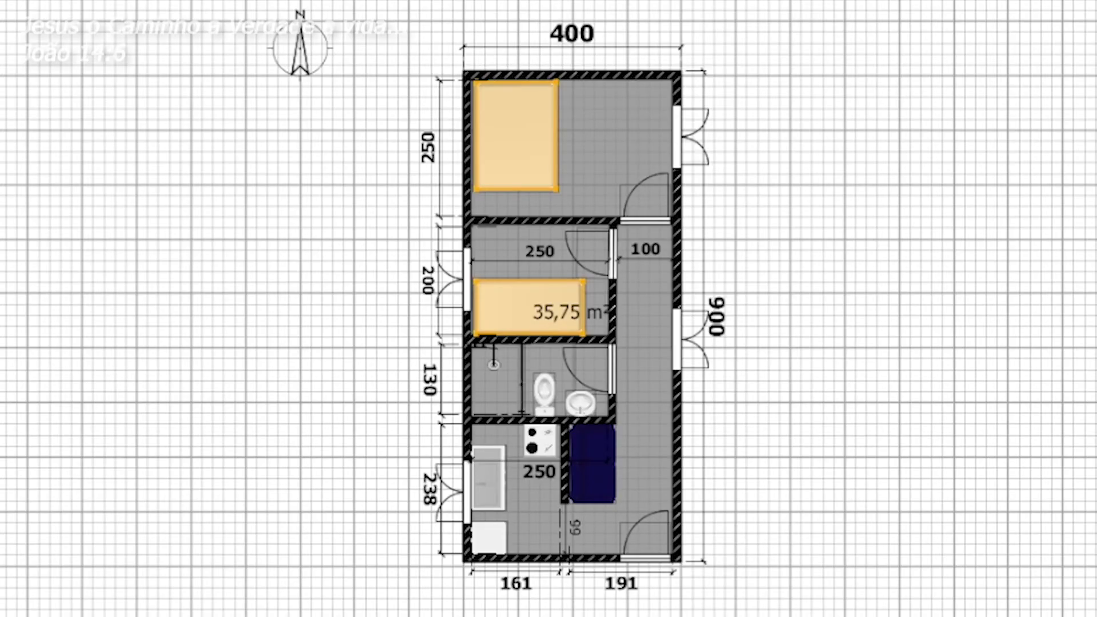